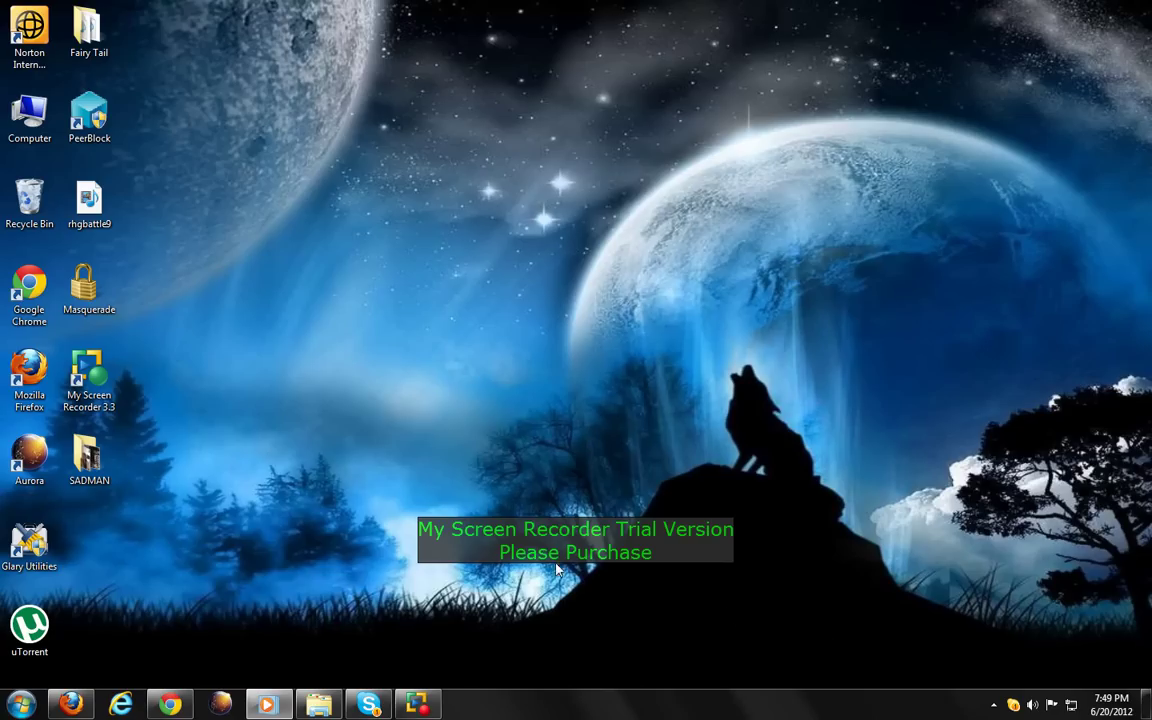
- In Firefox's YouTube tab, open Video Manager and view Test video's 'blocked in some countries' notice
click(87, 709)
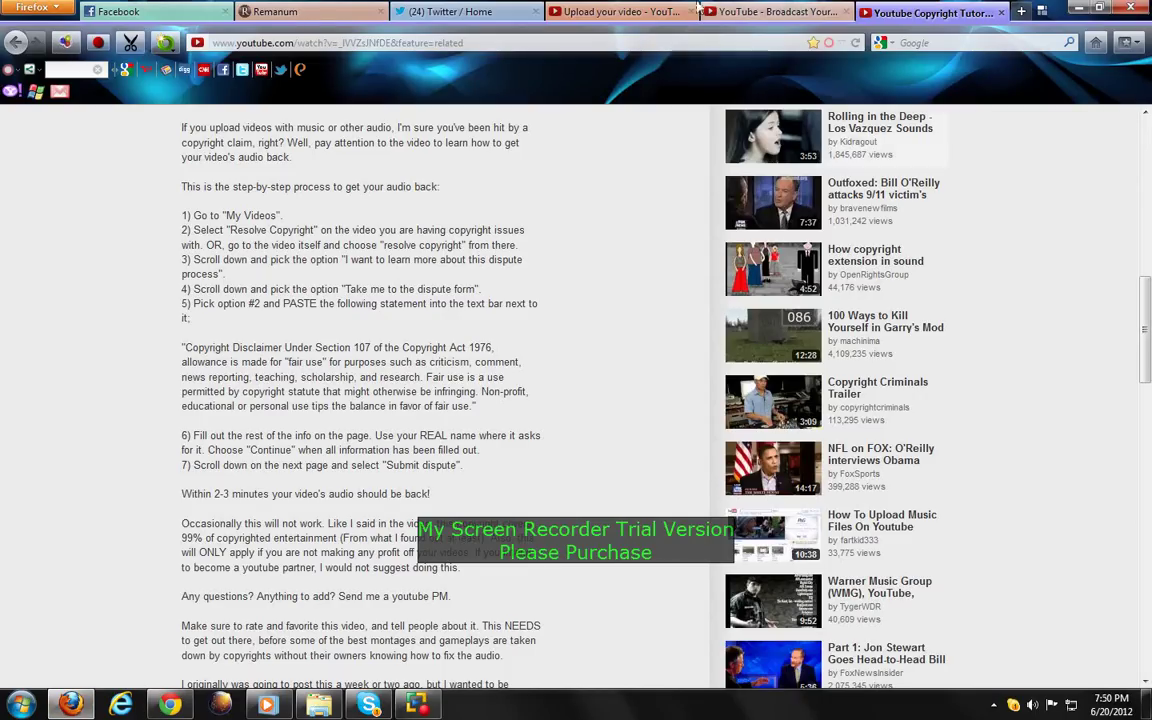
click(745, 12)
click(947, 131)
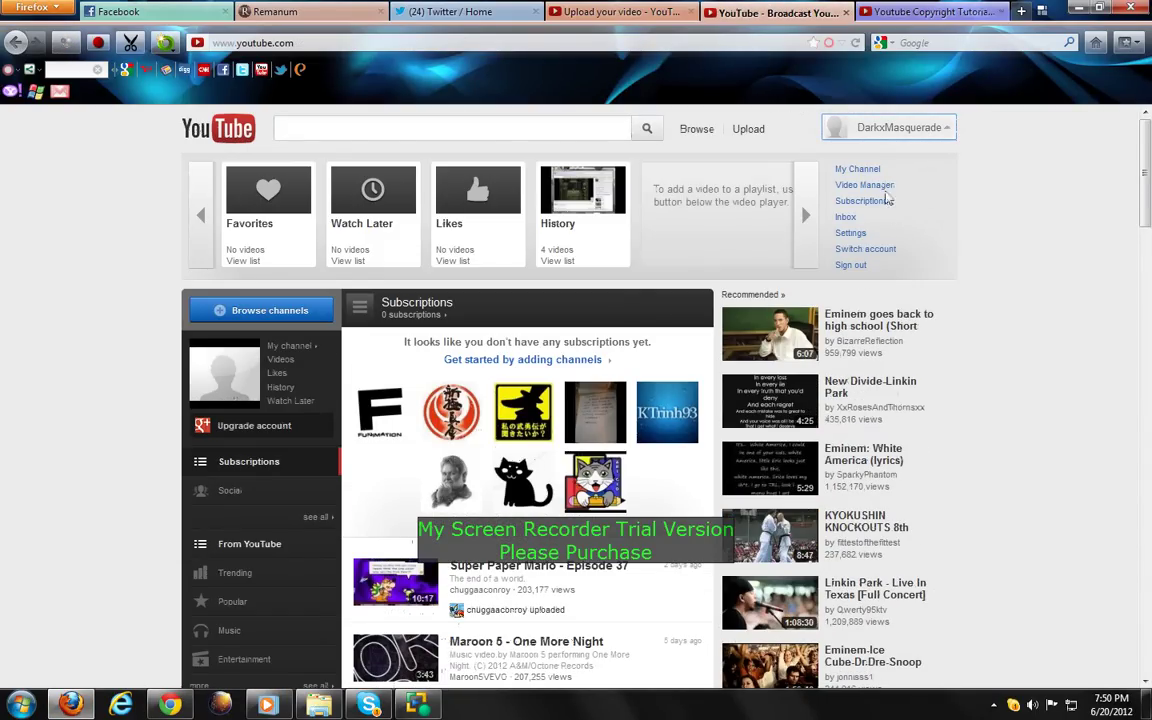
click(883, 187)
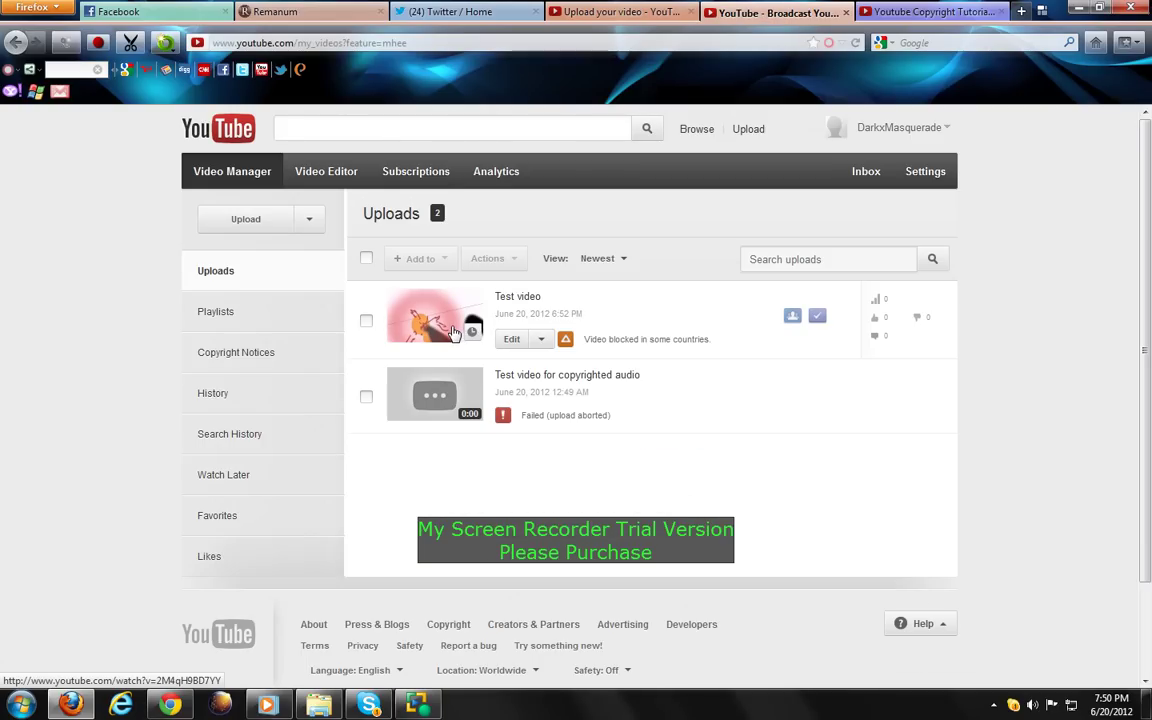
click(648, 340)
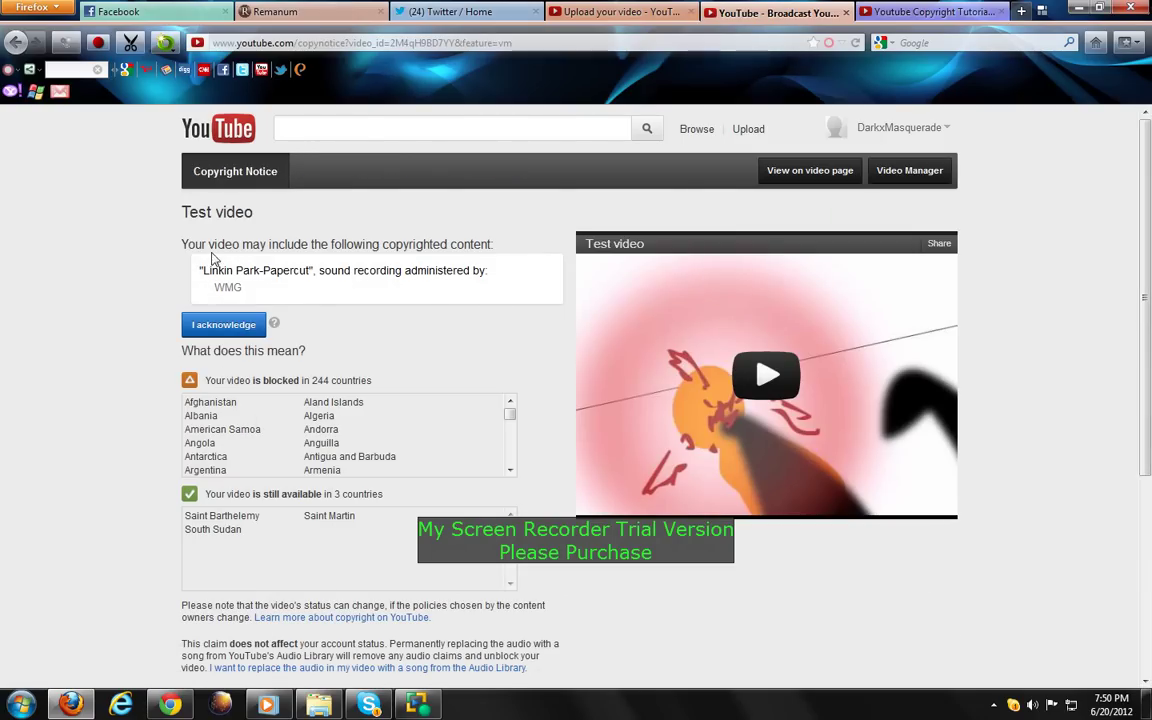
- Scroll the Copyright Notice down to the 'I believe this copyright claim is not valid' link
scroll(67, 320, down, 1)
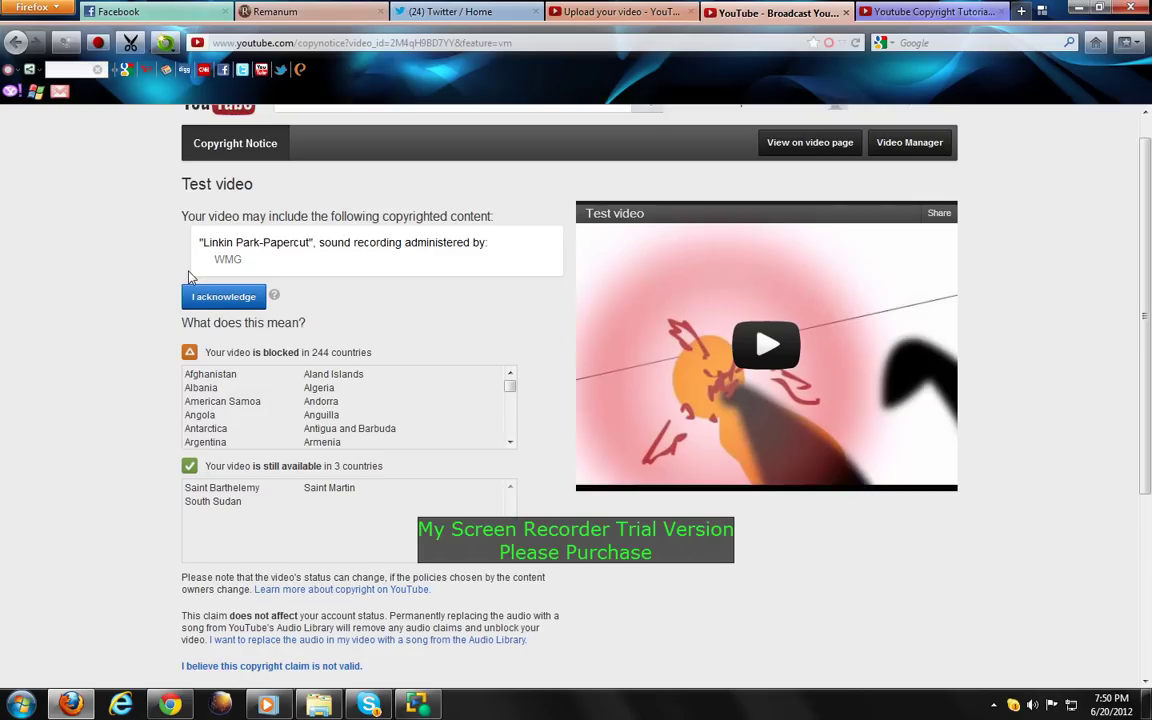
scroll(3, 490, down, 1)
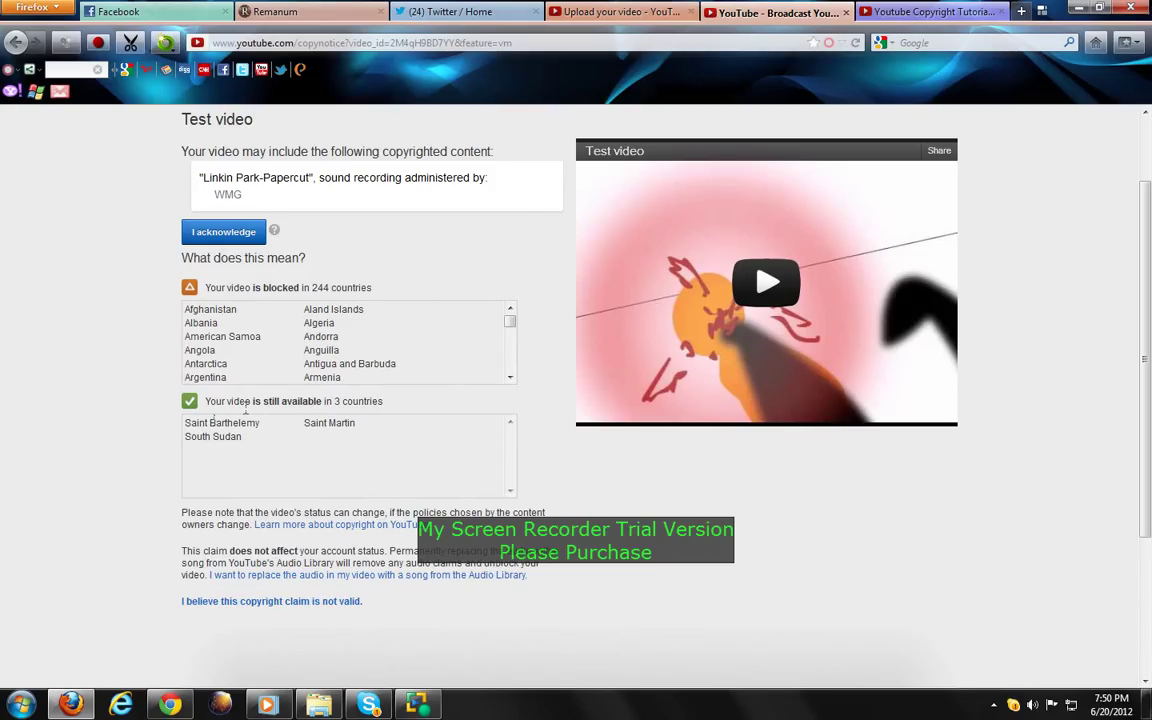
- Open the uploads list in a new tab and go to Test video's watch page
click(170, 705)
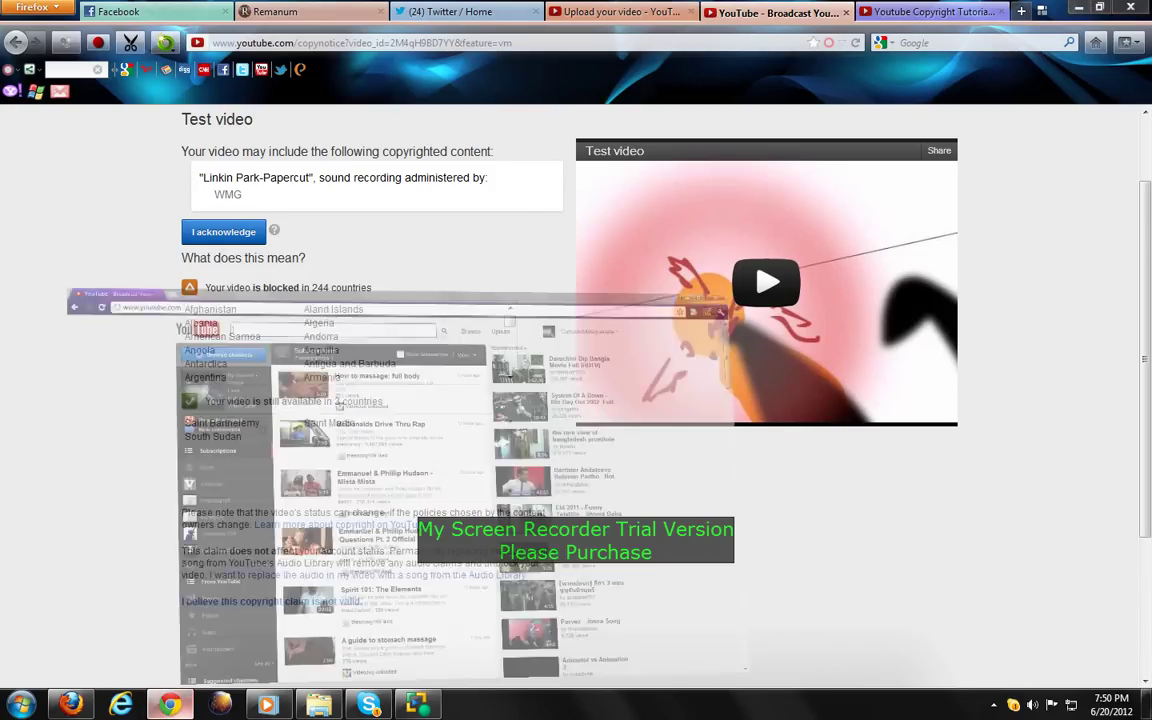
click(70, 705)
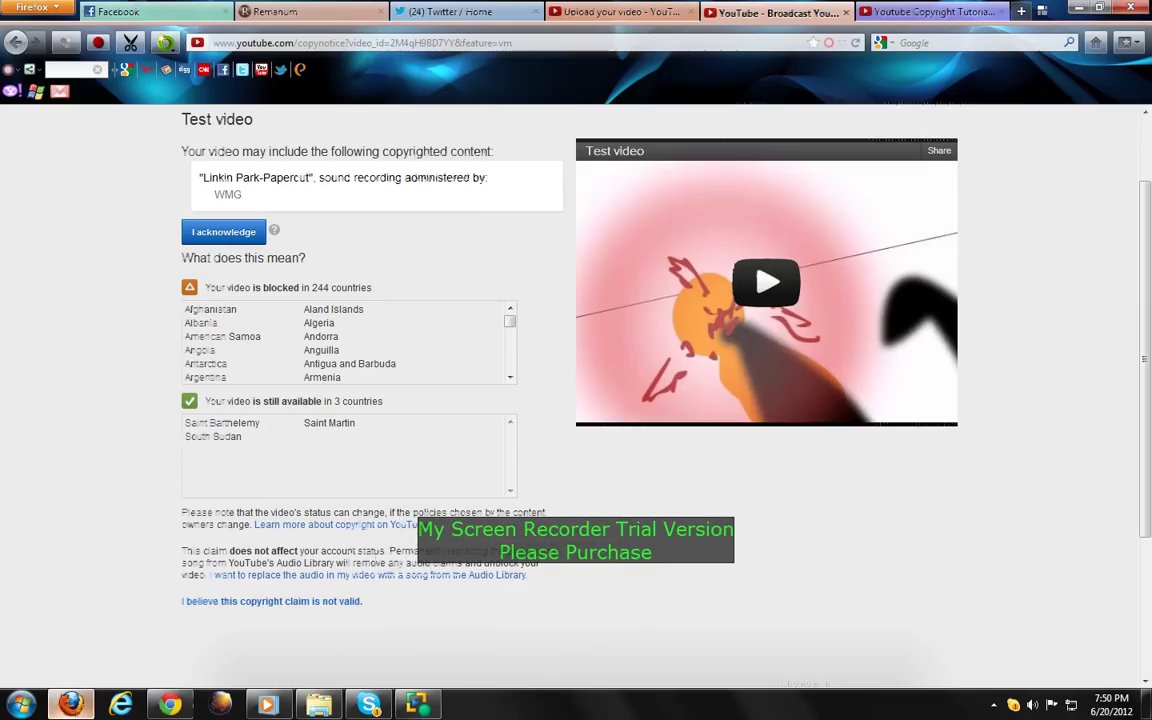
scroll(429, 427, up, 2)
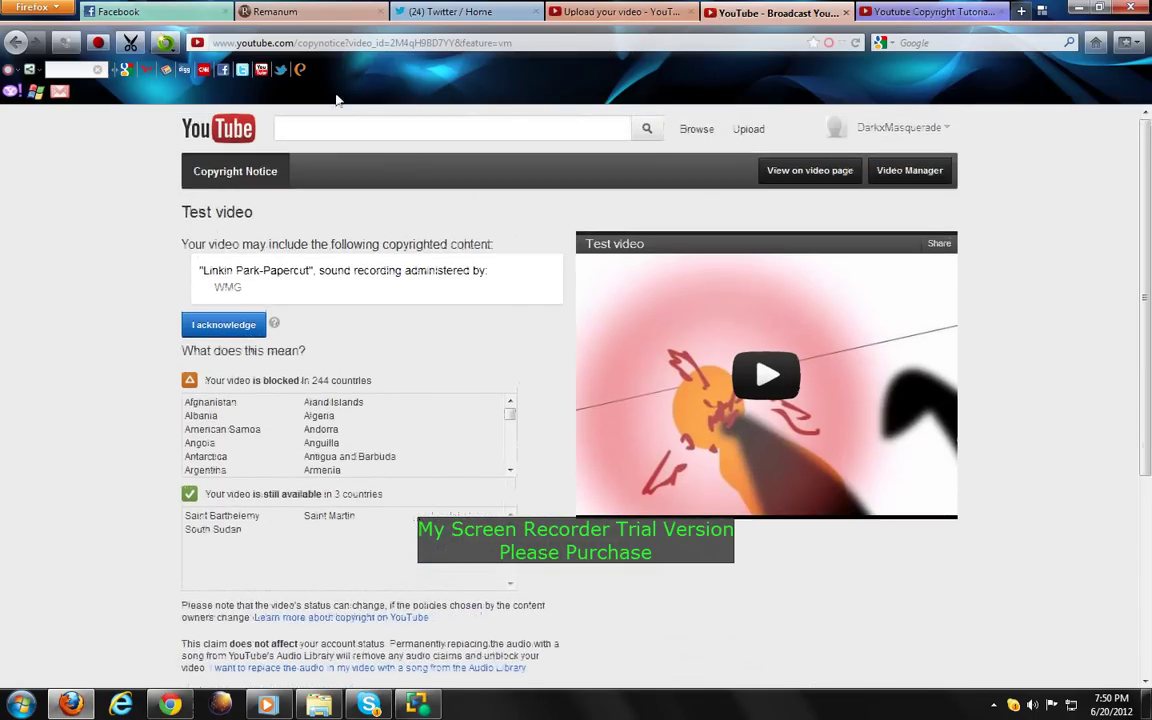
middle_click(15, 42)
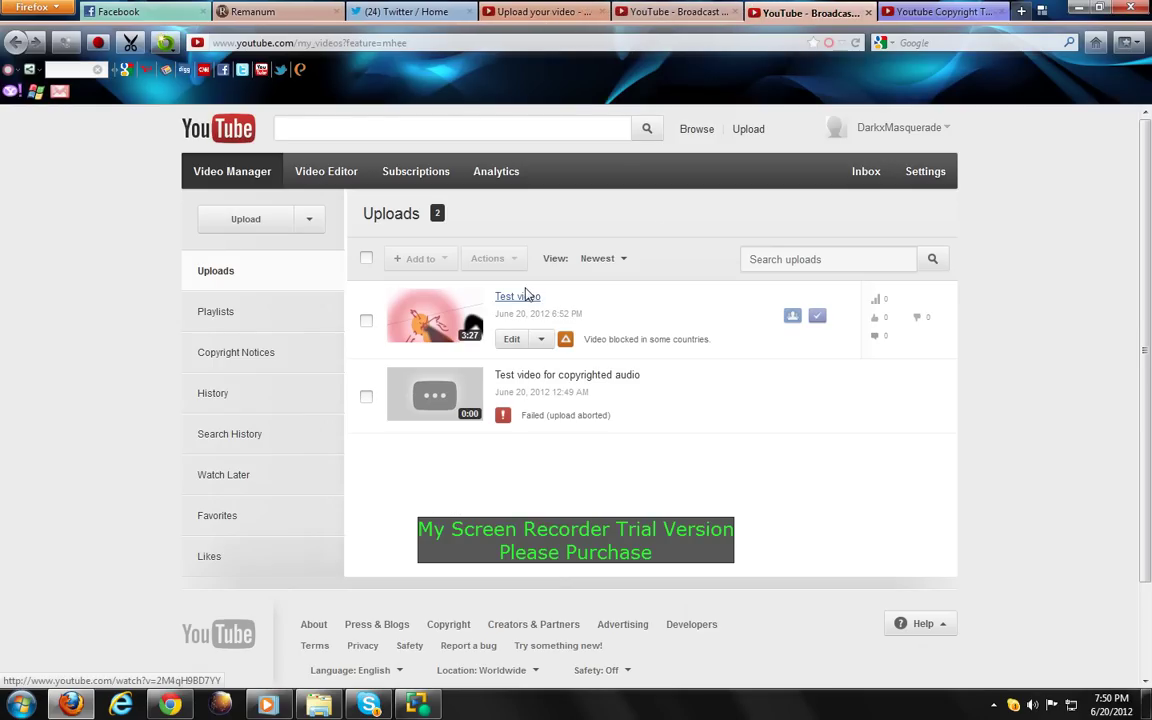
click(522, 298)
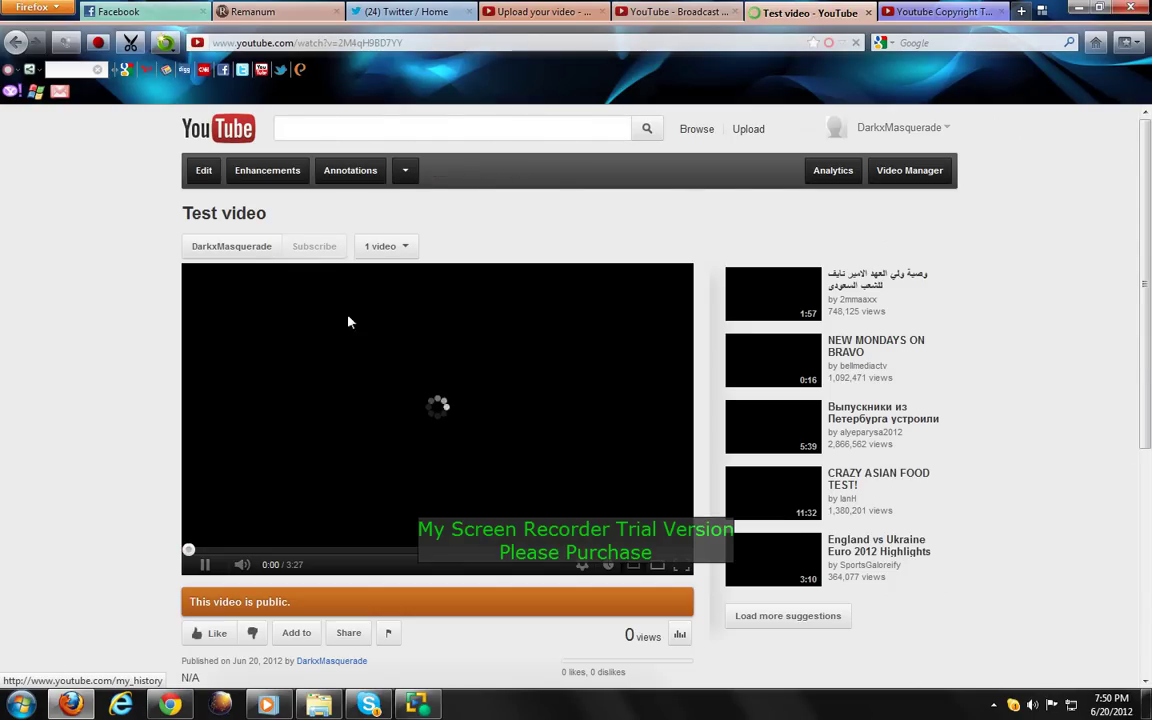
- Copy Test video's URL and load it in Chrome as the second account
click(290, 43)
key(ctrl+c)
right_click(290, 43)
click(334, 100)
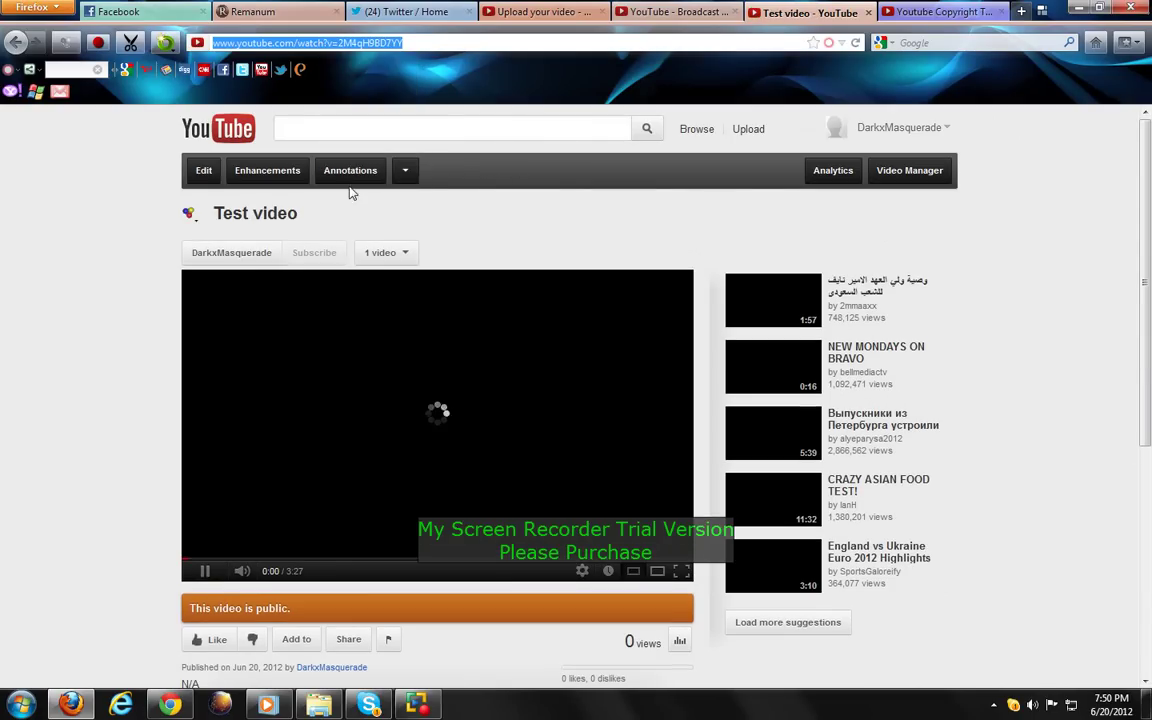
key(alt+Tab)
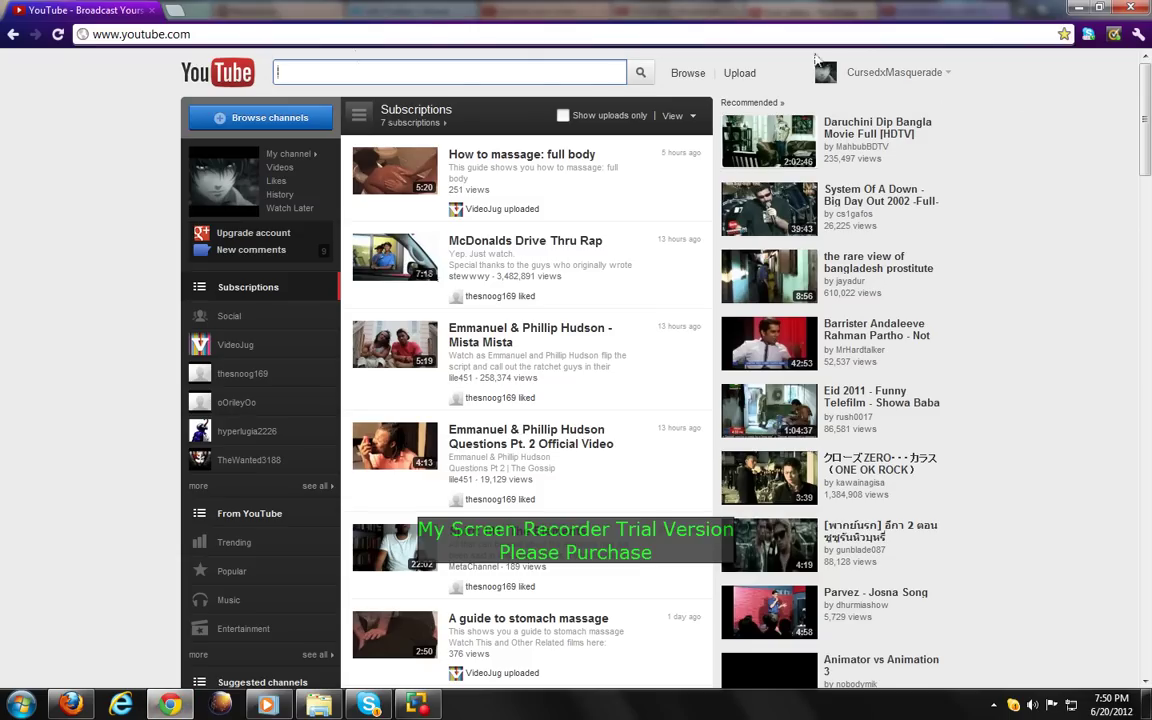
click(292, 31)
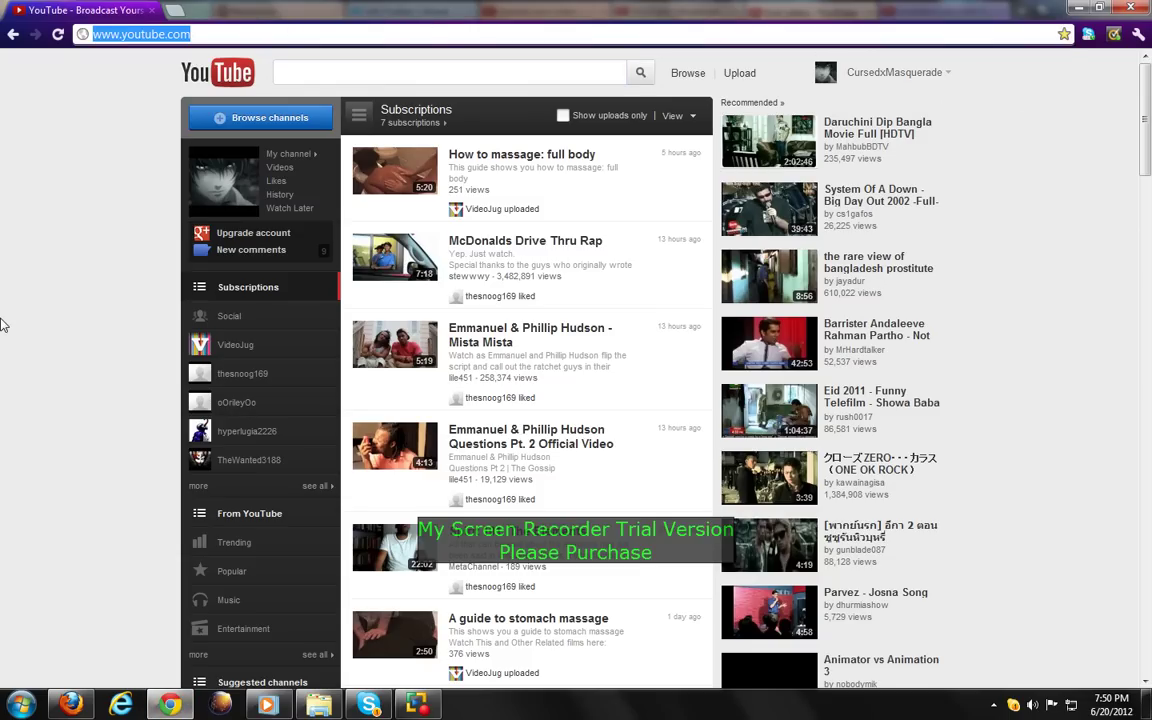
key(ctrl+v)
key(Return)
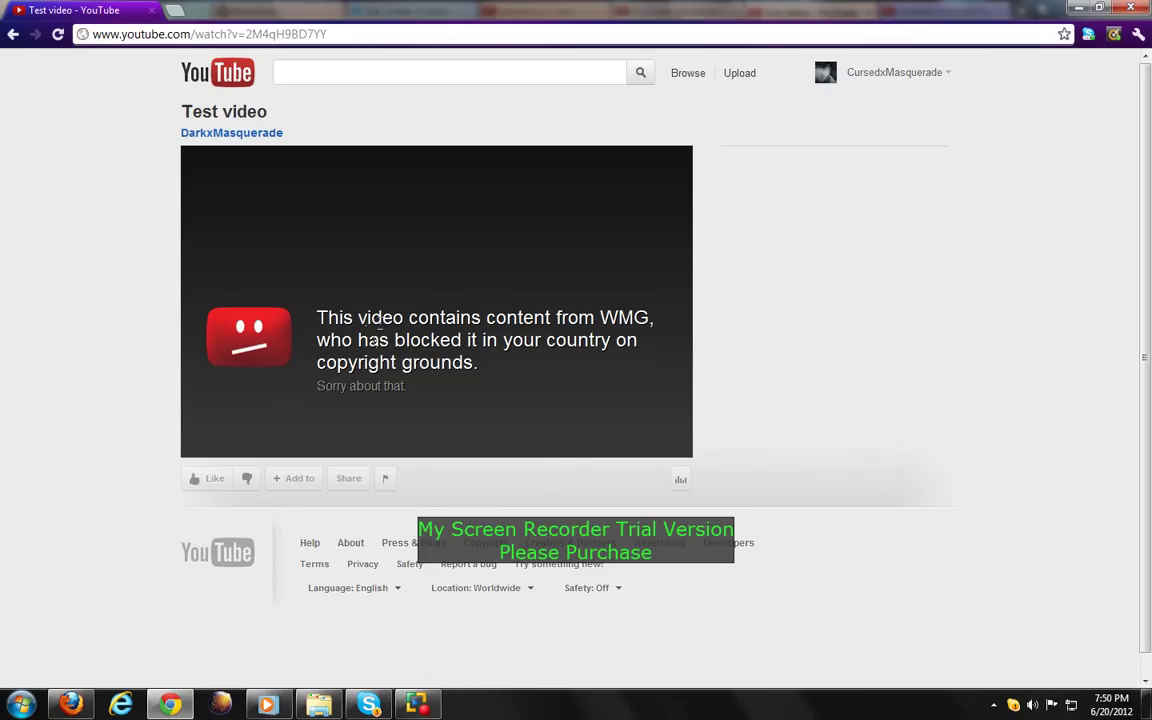
- Compare the owner's playing video with Chrome's WMG copyright block, ending in Firefox
click(70, 705)
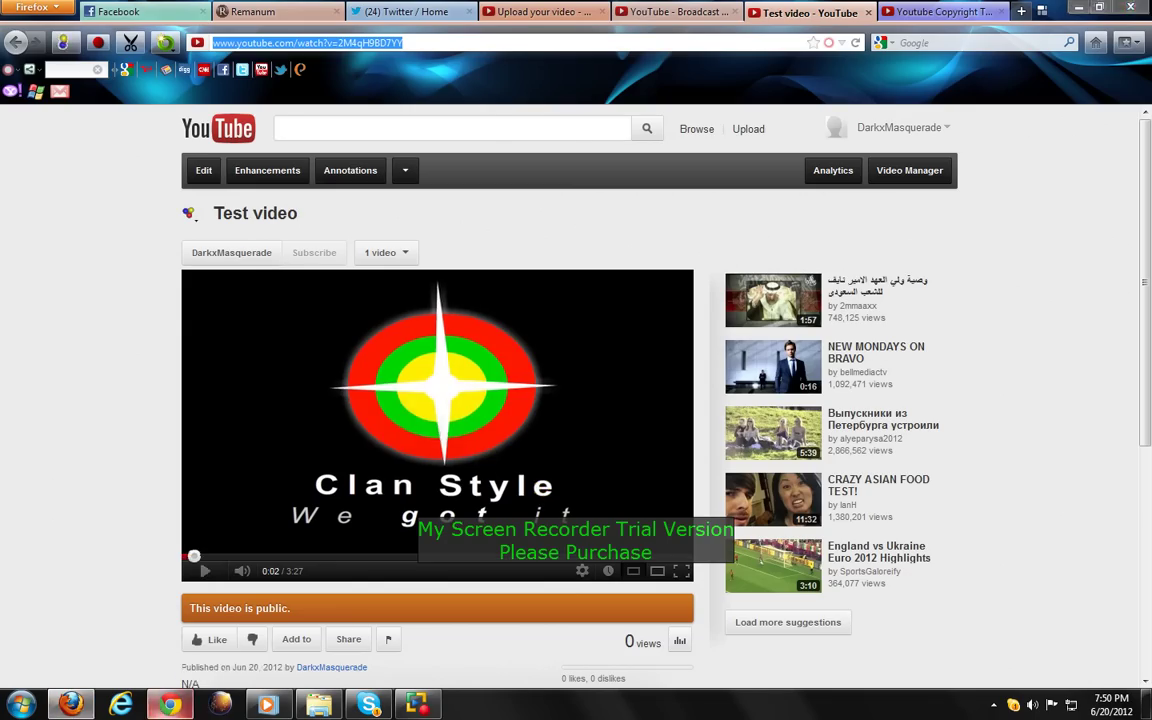
key(alt+Tab)
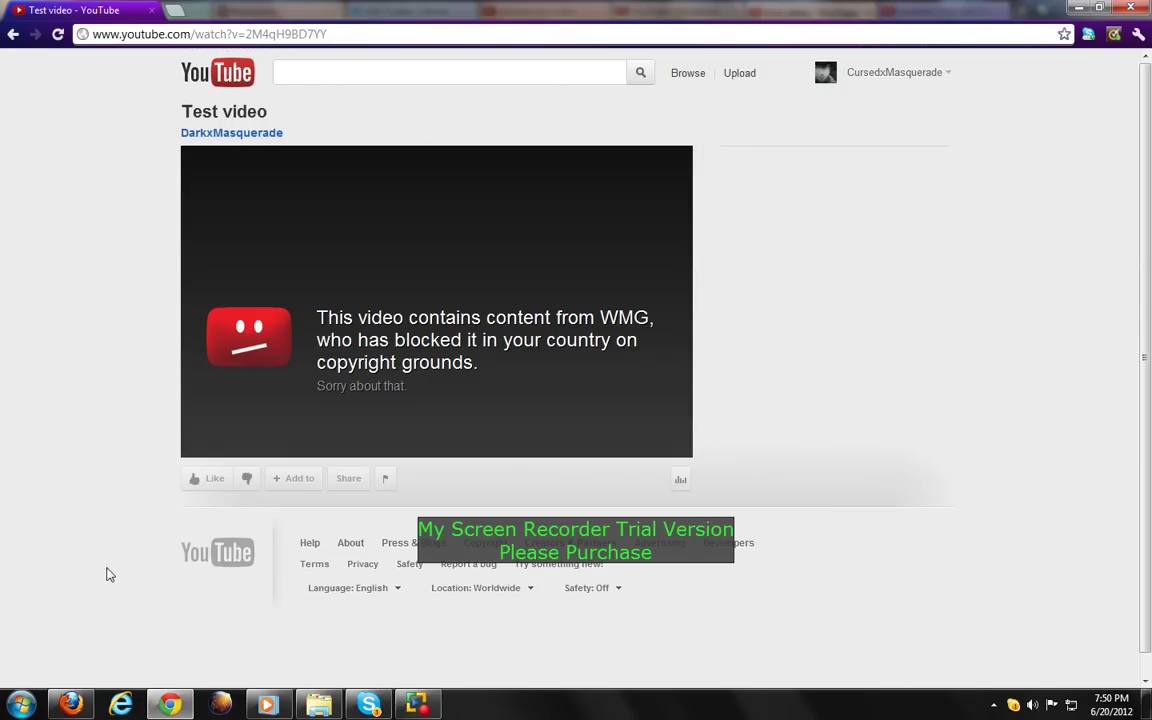
click(84, 712)
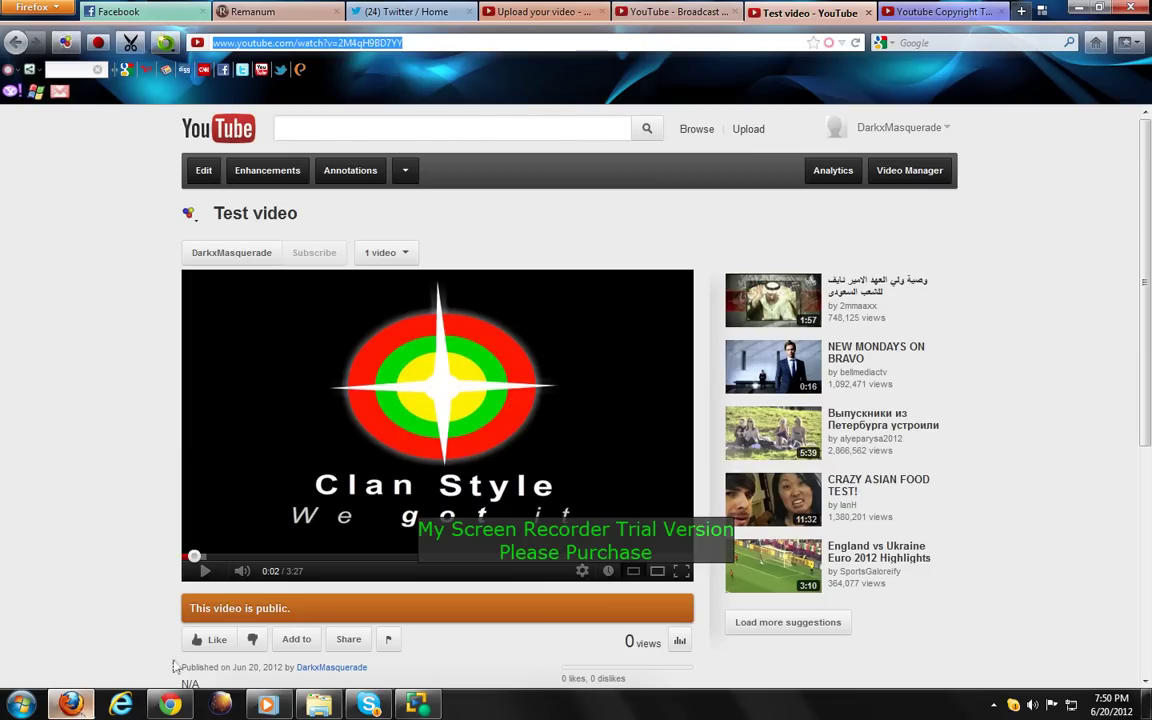
- Return to Test video's Copyright Notice and dispute the claim as not valid
click(950, 130)
click(672, 12)
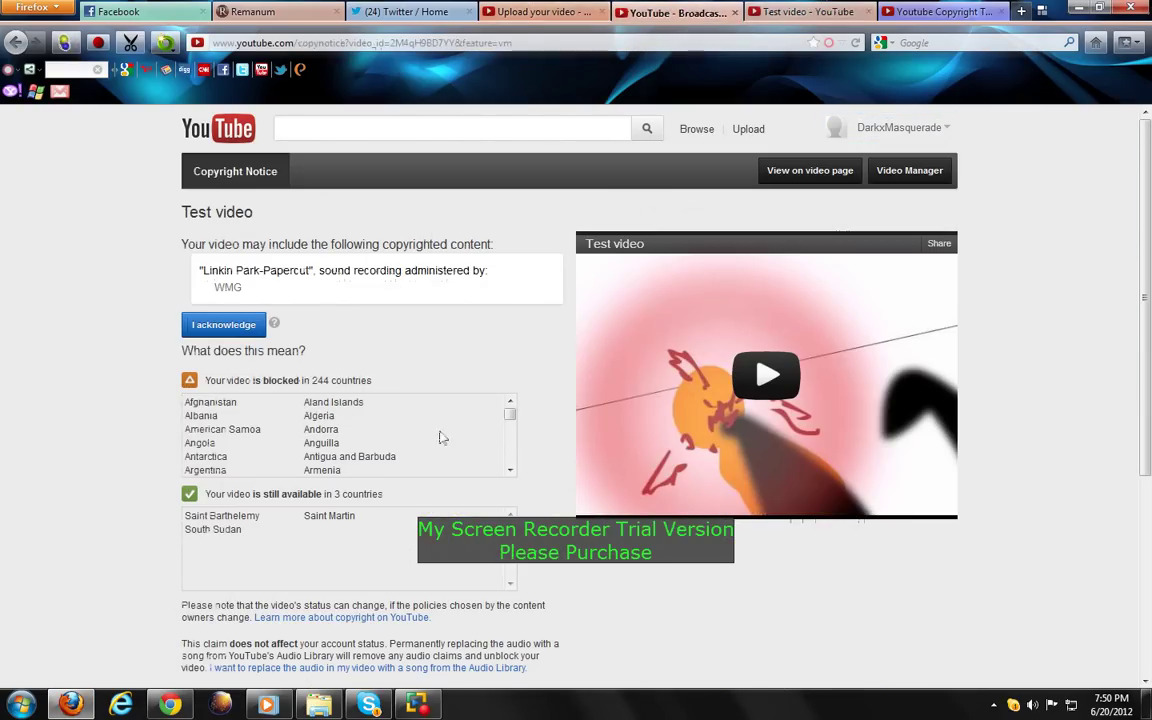
scroll(300, 440, down, 5)
click(233, 400)
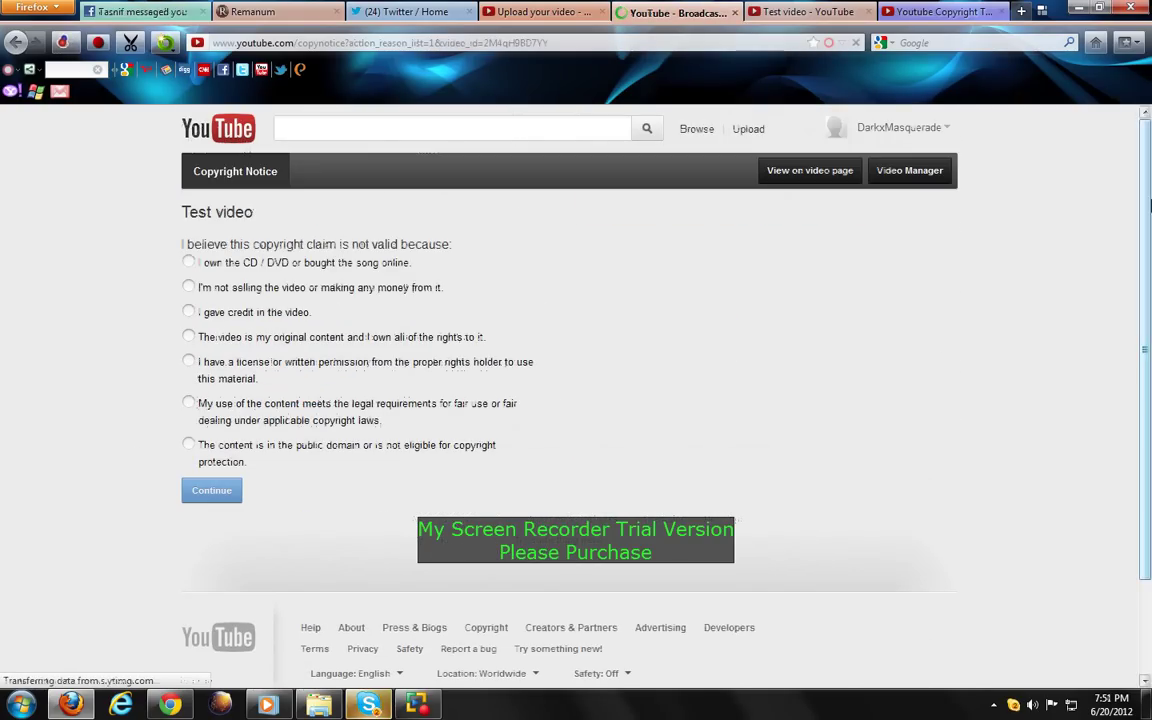
- Choose fair use as the dispute reason and confirm the video meets fair-use requirements
click(189, 404)
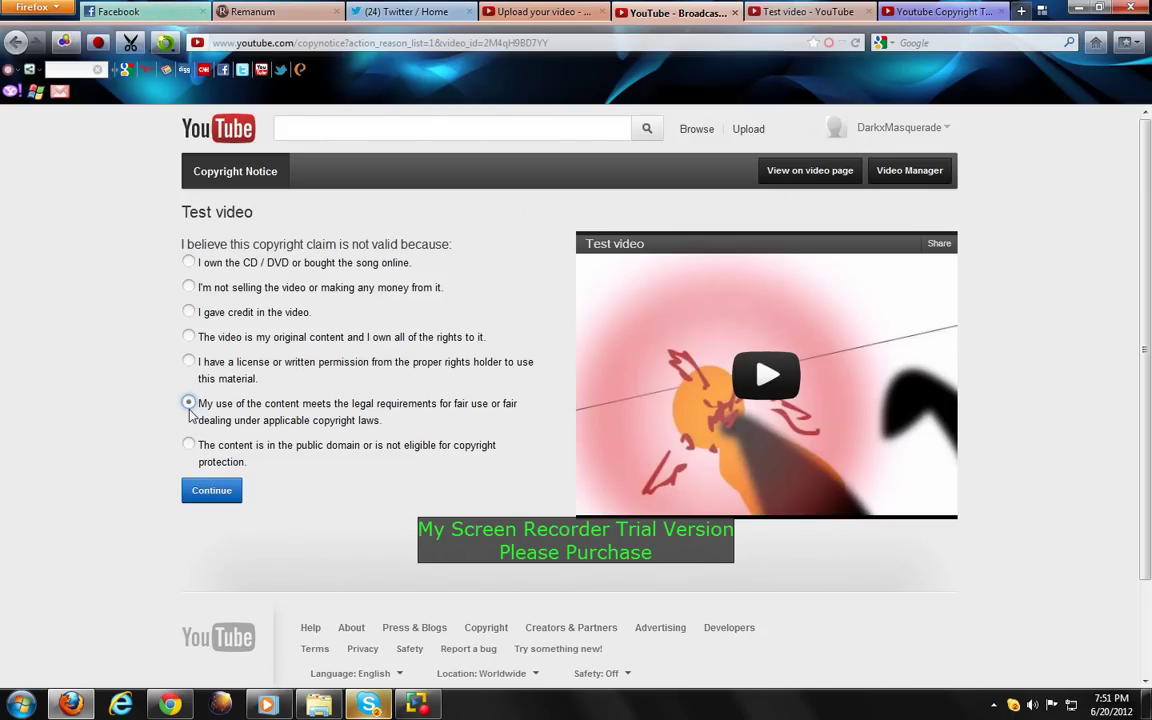
click(211, 490)
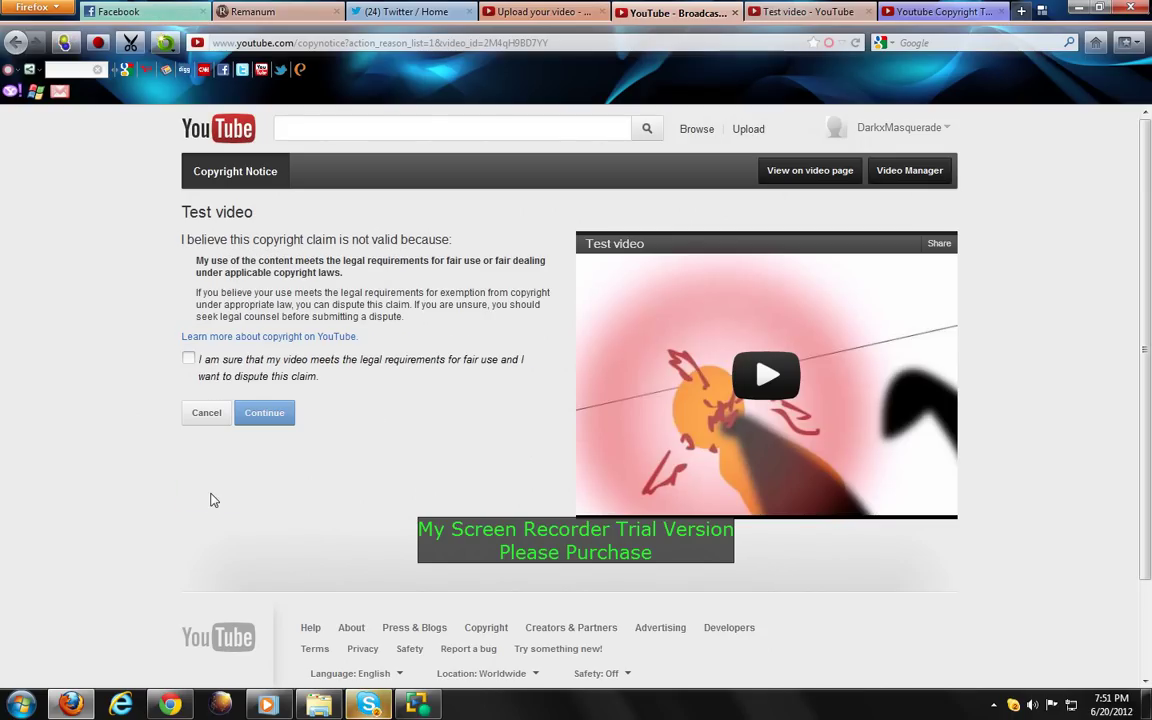
click(188, 358)
click(274, 414)
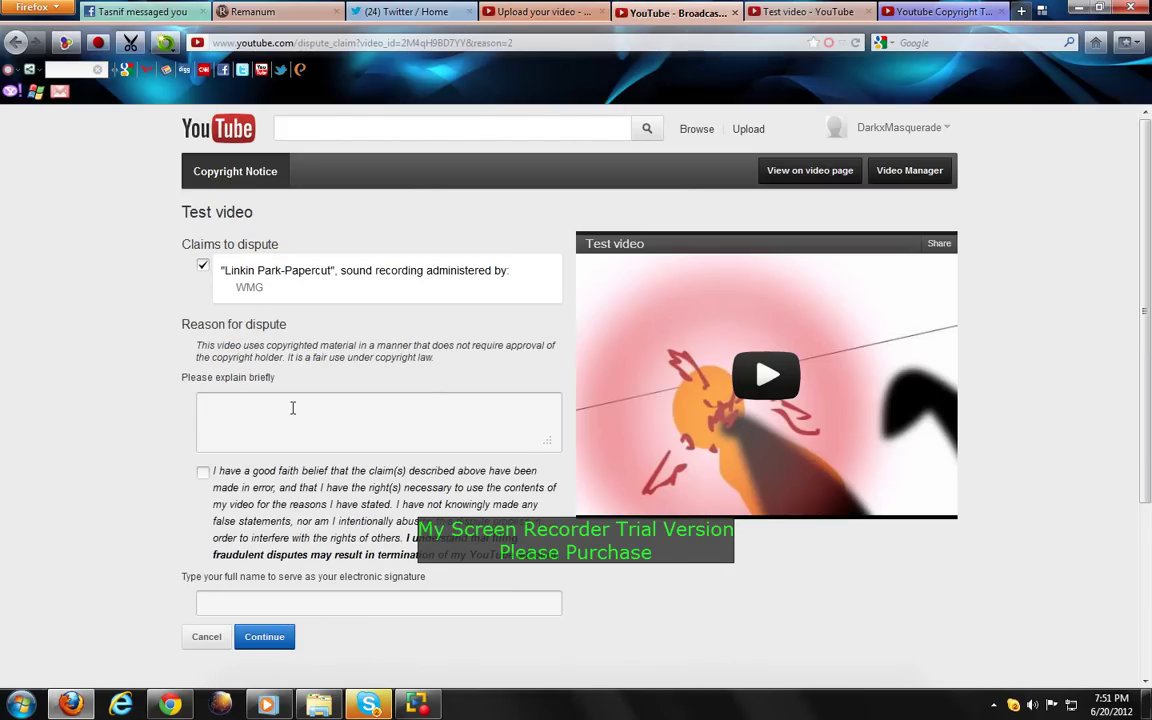
- Copy the Section 107 fair-use disclaimer from the tutorial and paste it as the dispute explanation
click(313, 411)
scroll(288, 375, down, 2)
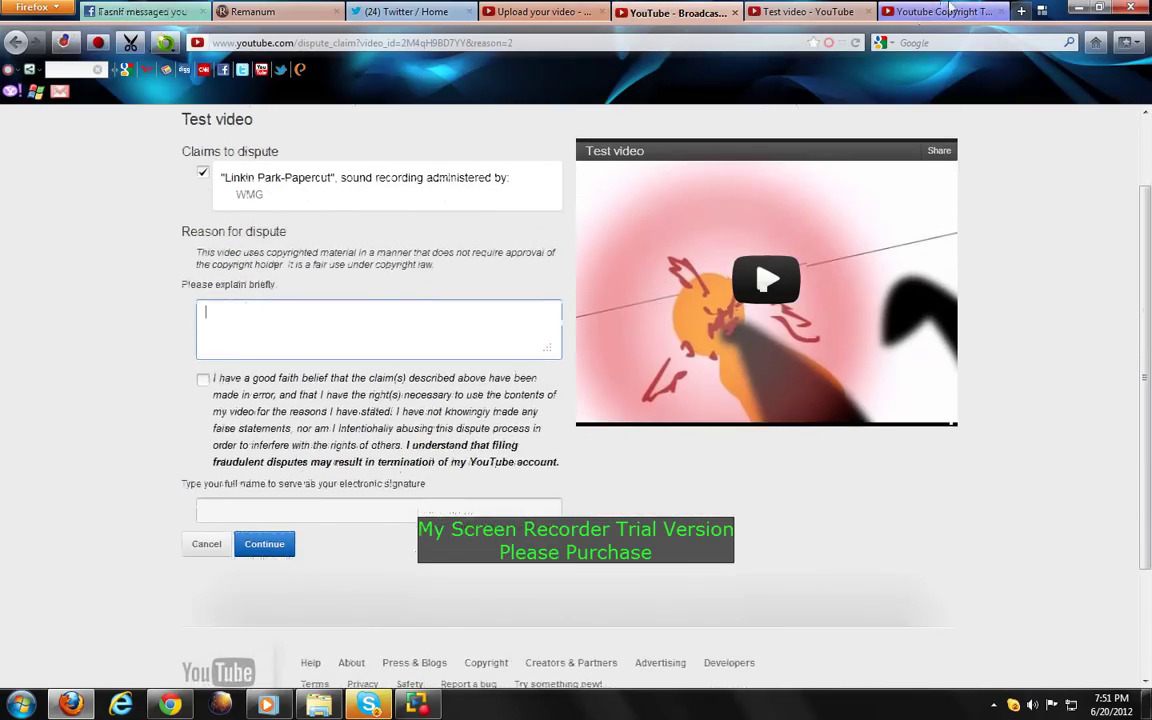
click(948, 11)
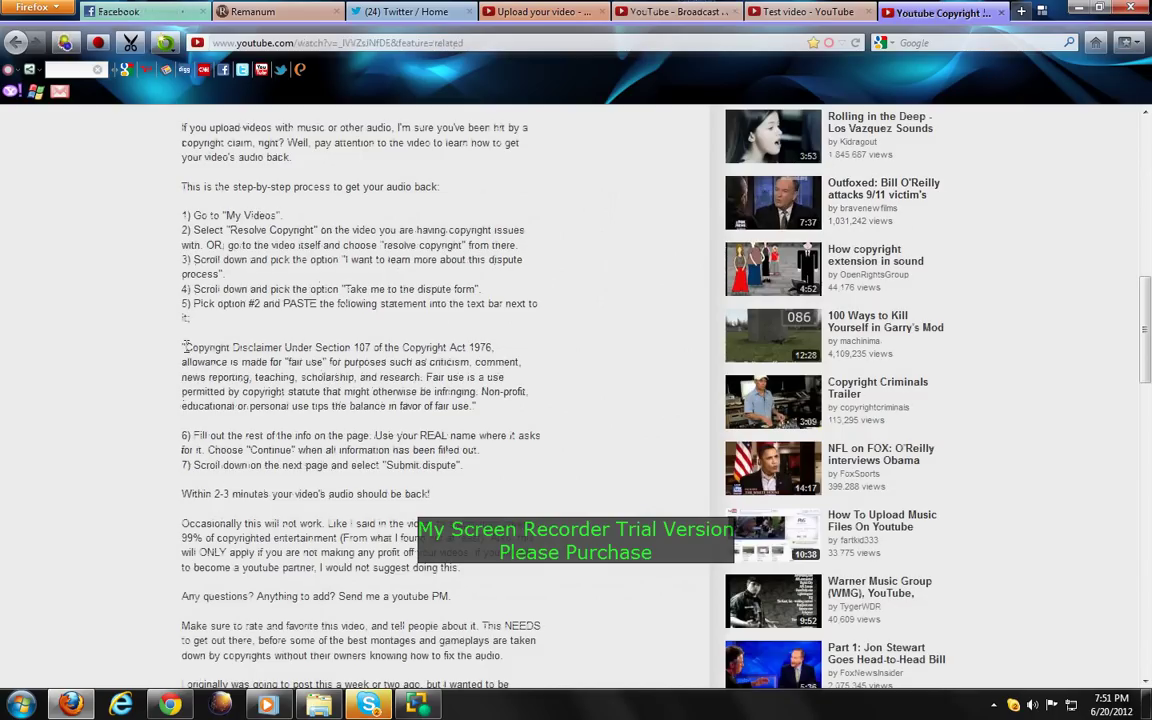
drag(184, 346, 458, 413)
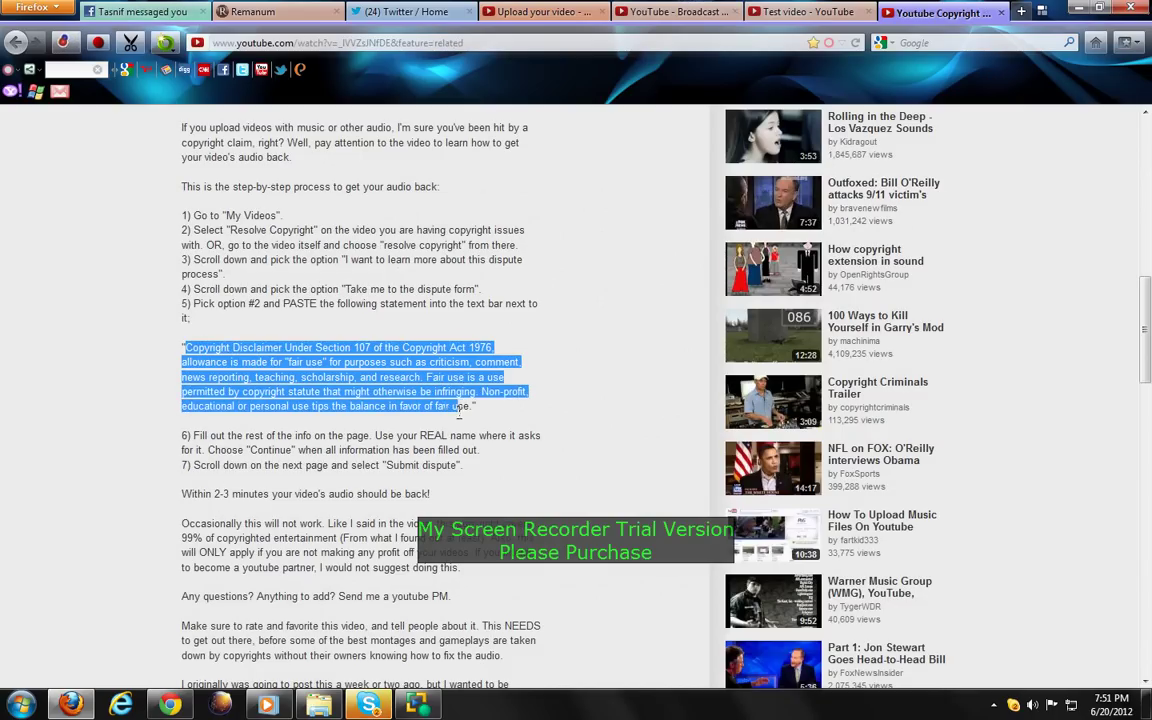
right_click(390, 356)
click(412, 366)
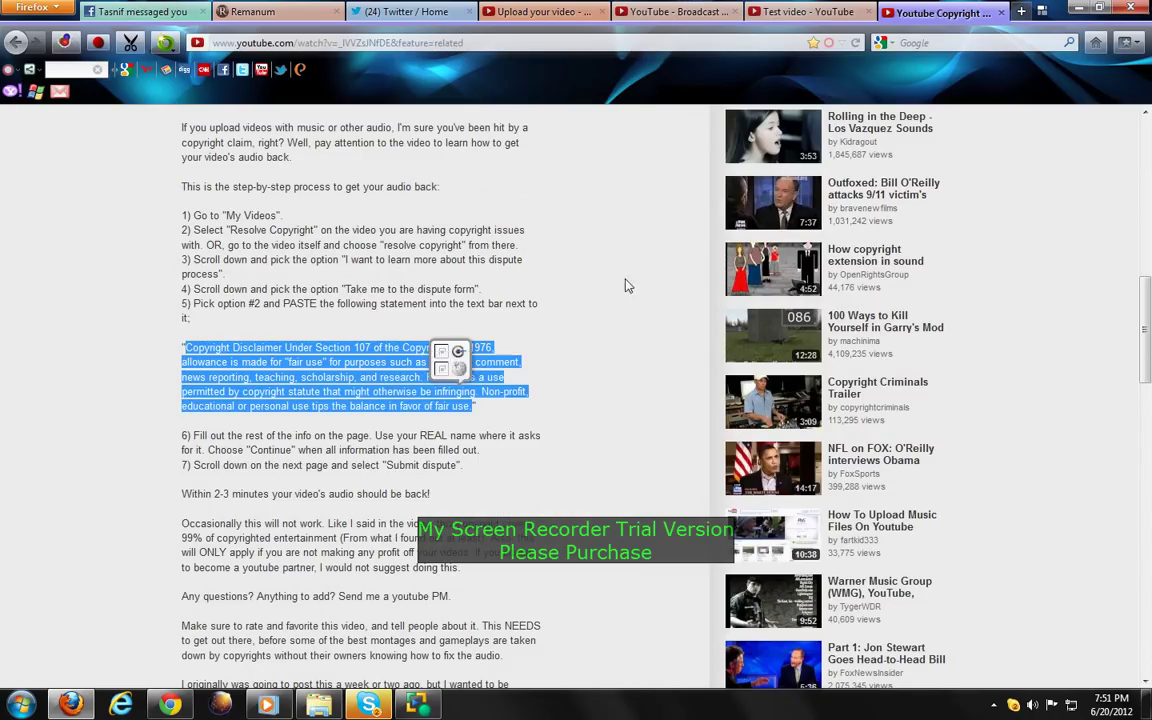
click(800, 11)
click(652, 13)
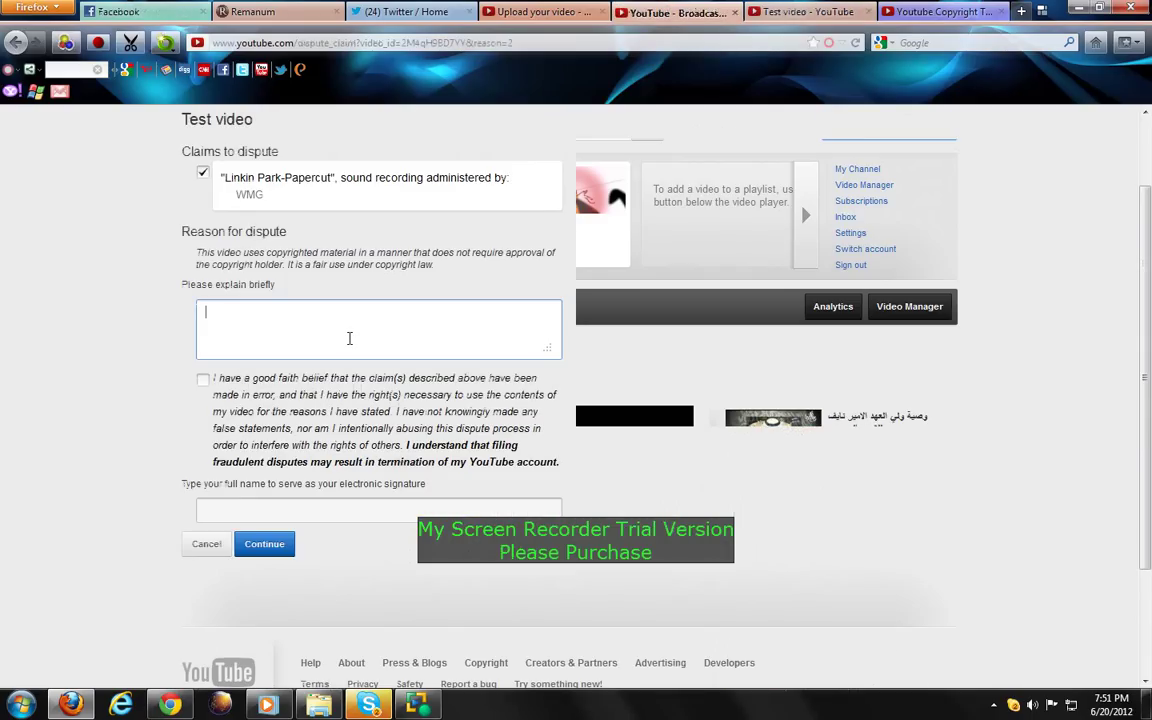
click(349, 338)
key(ctrl+v)
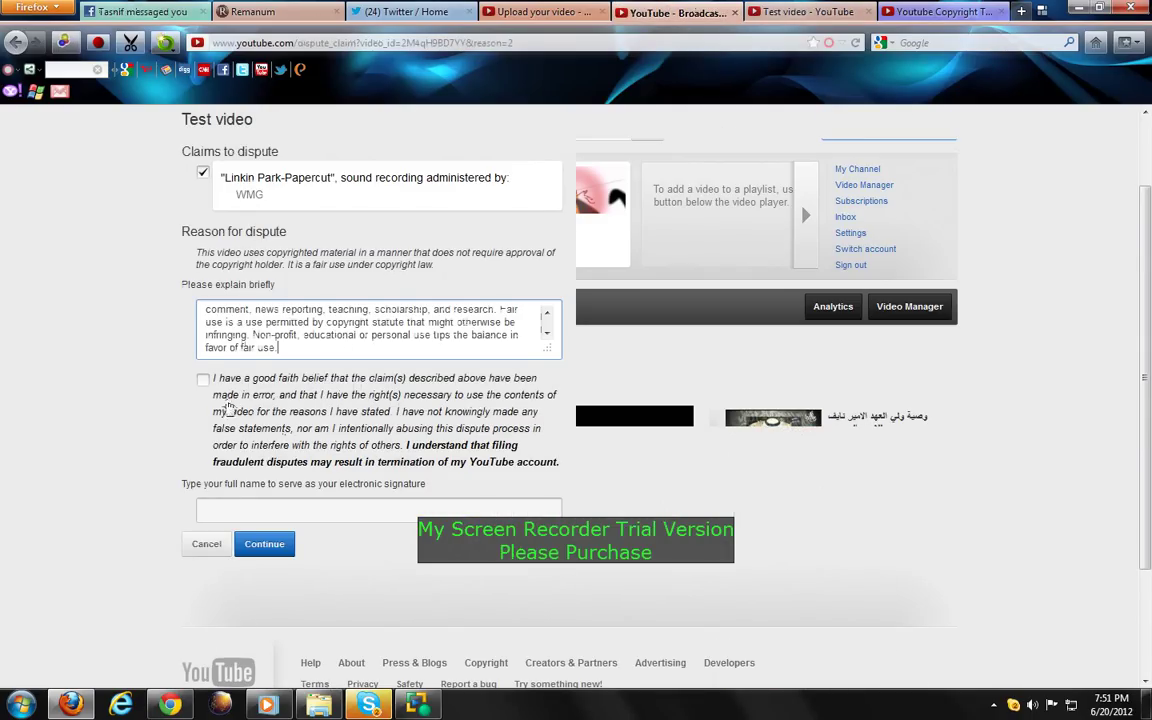
- Sign the dispute form with the owner's full name from the autofill suggestion
click(292, 512)
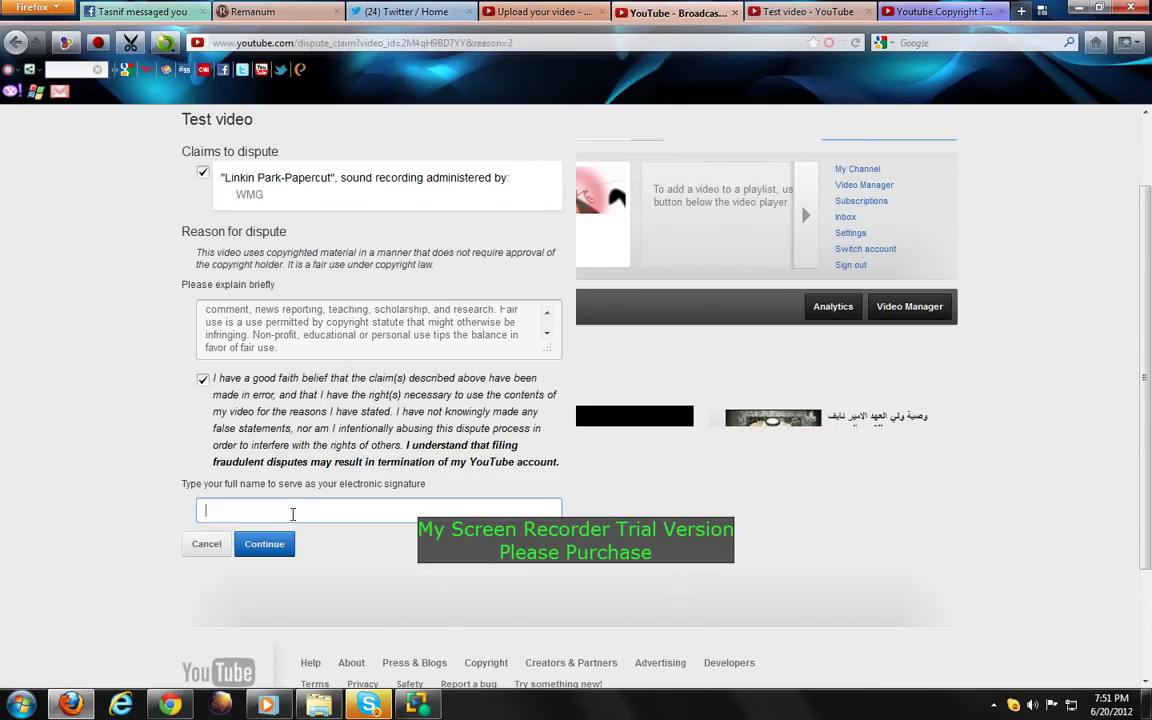
text(meh)
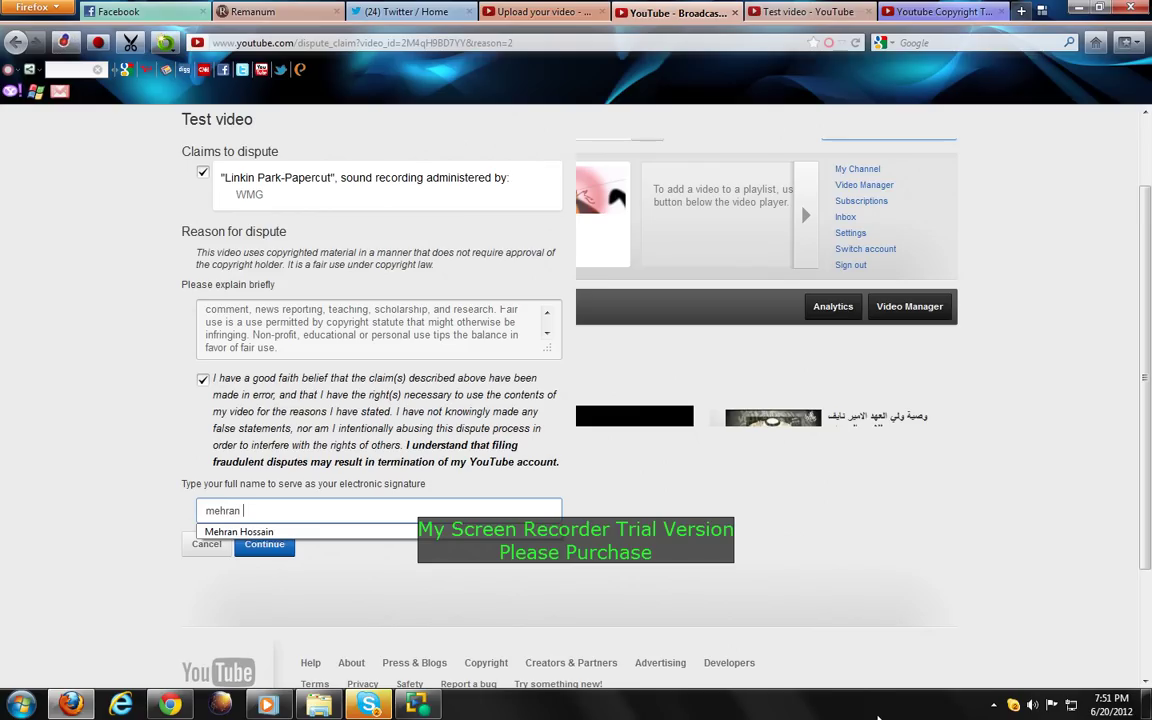
text(ran)
key(BackSpace)
key(BackSpace)
key(BackSpace)
key(BackSpace)
key(BackSpace)
key(BackSpace)
text(M)
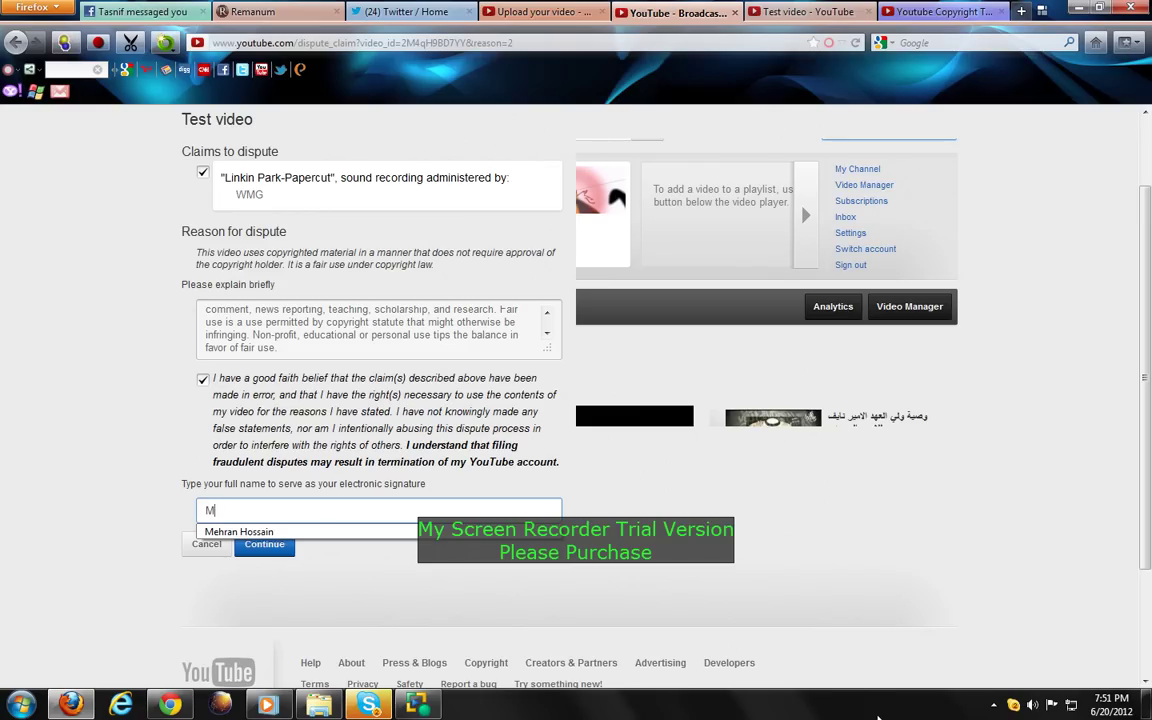
key(Down)
key(Return)
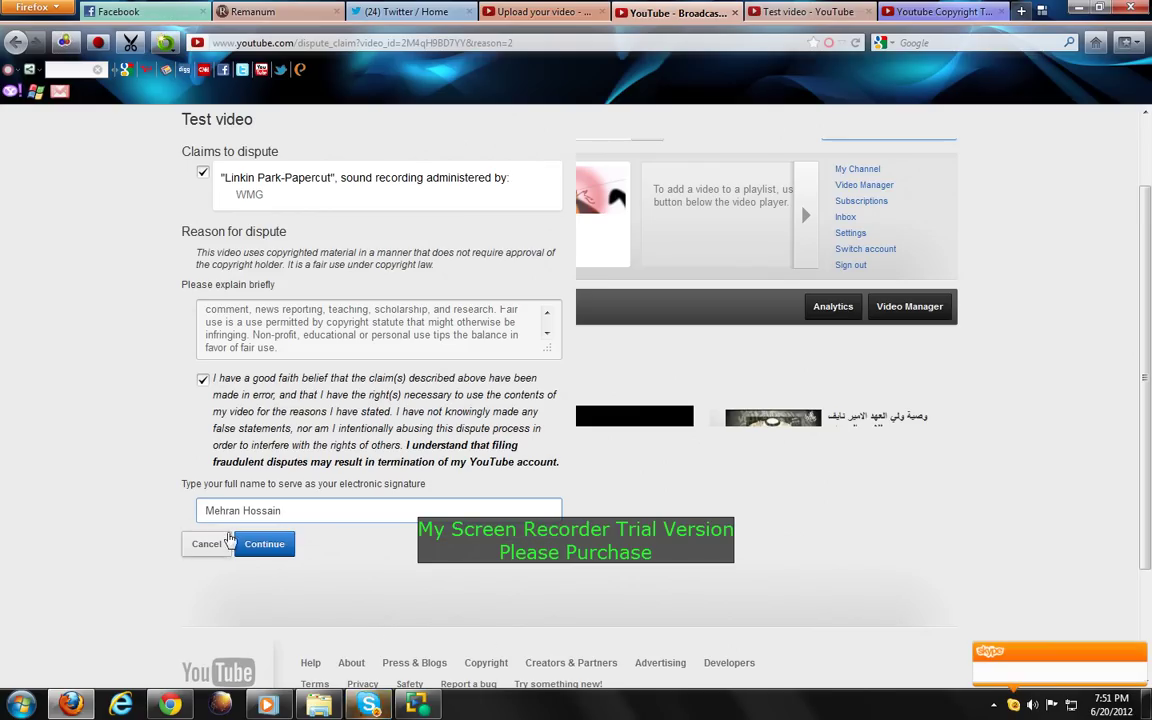
- Review the dispute details, submit the dispute, and confirm it against the WMG claim
click(277, 548)
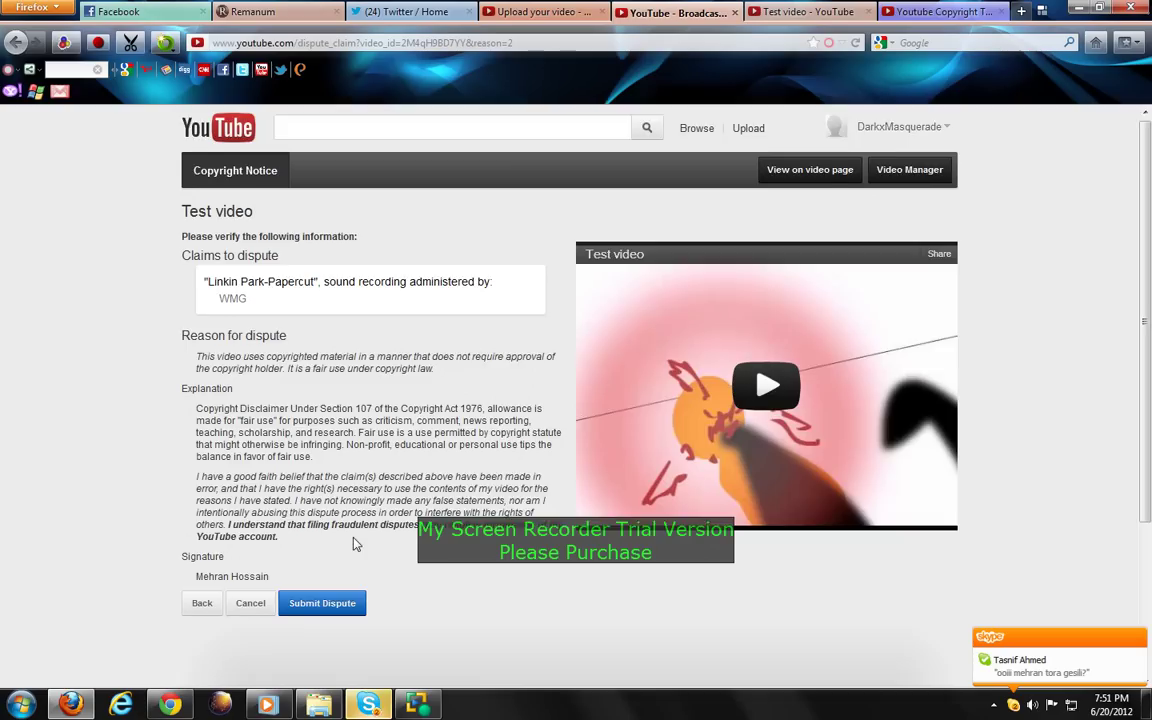
scroll(360, 540, down, 1)
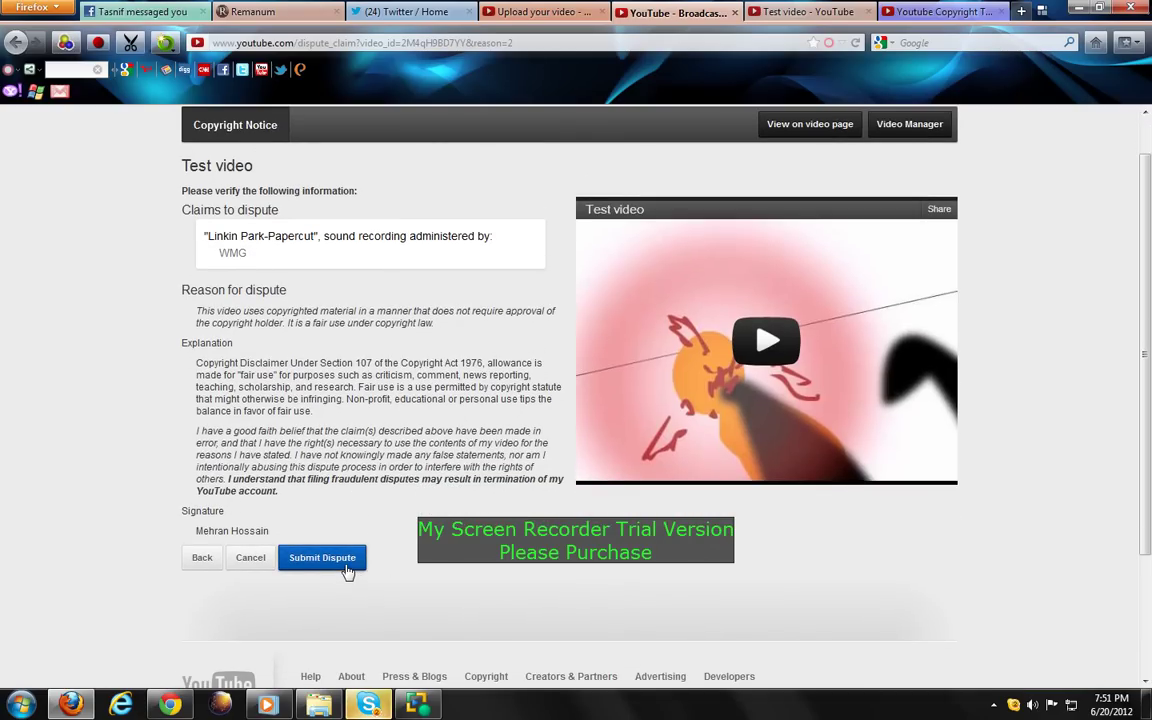
click(347, 566)
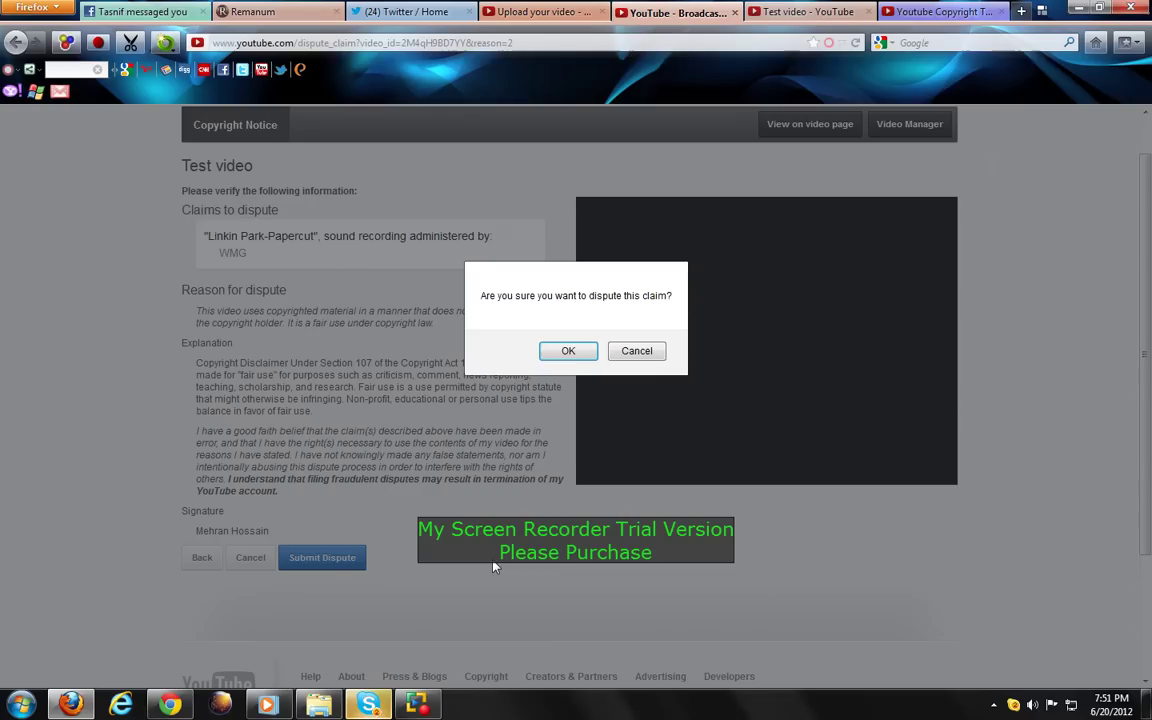
click(568, 351)
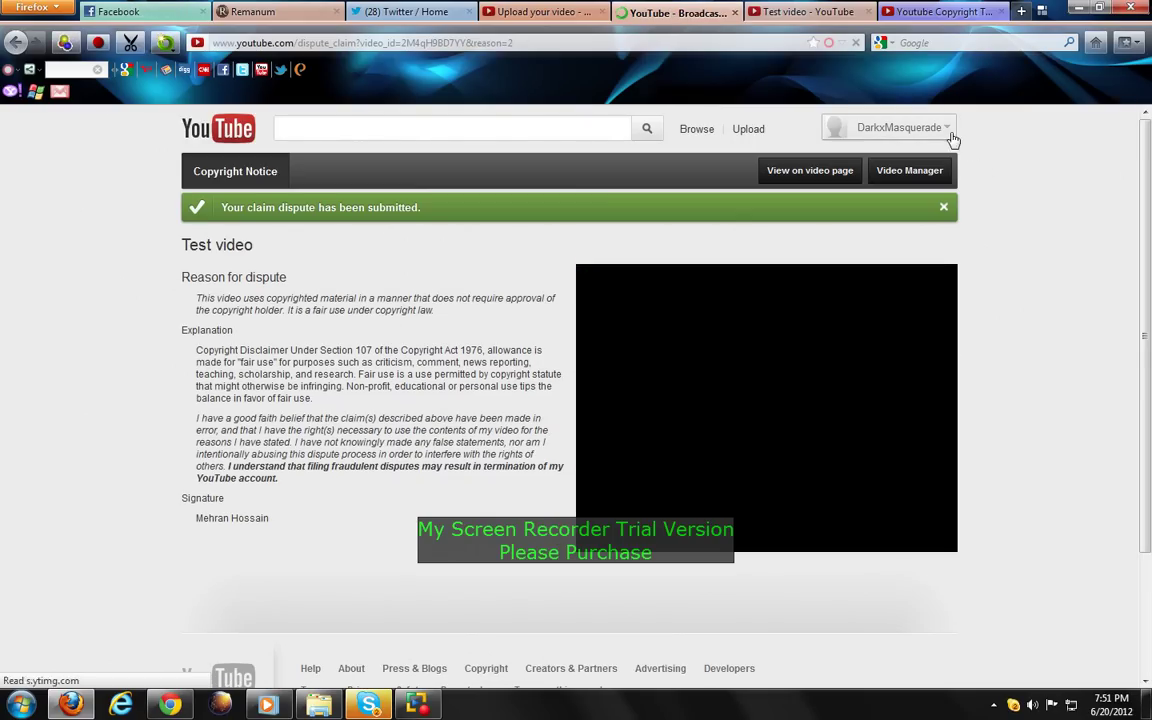
- Check the disputed status in Video Manager, then open Test video's watch page
click(950, 130)
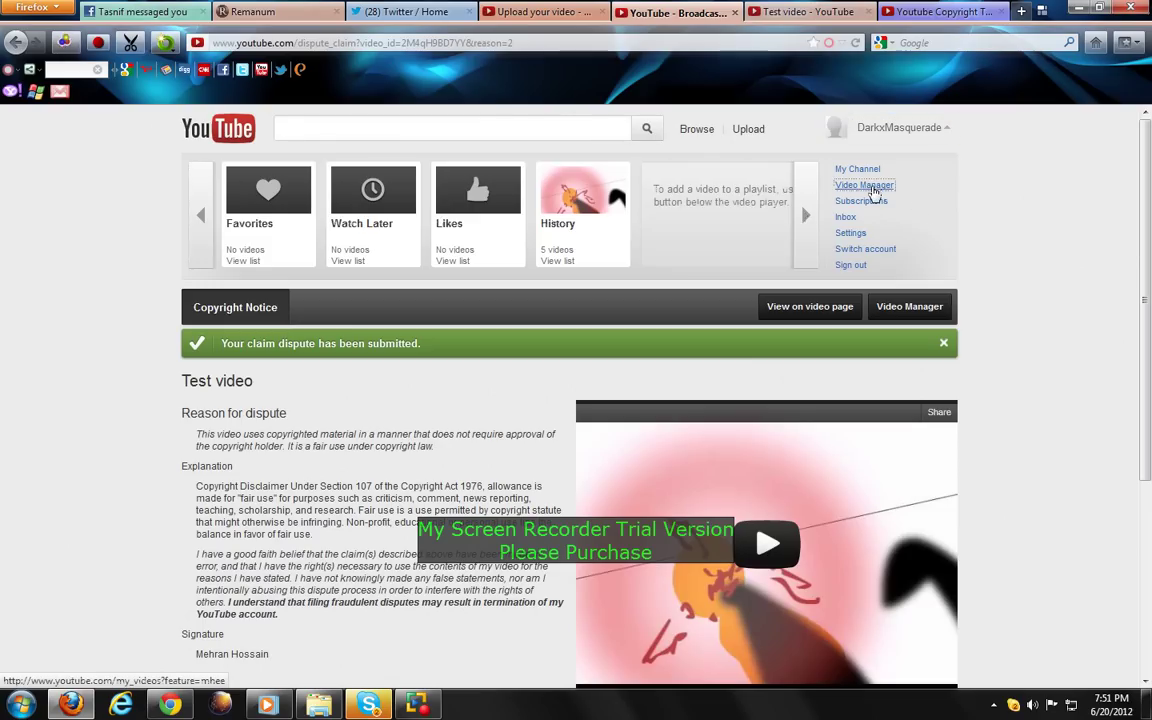
click(866, 186)
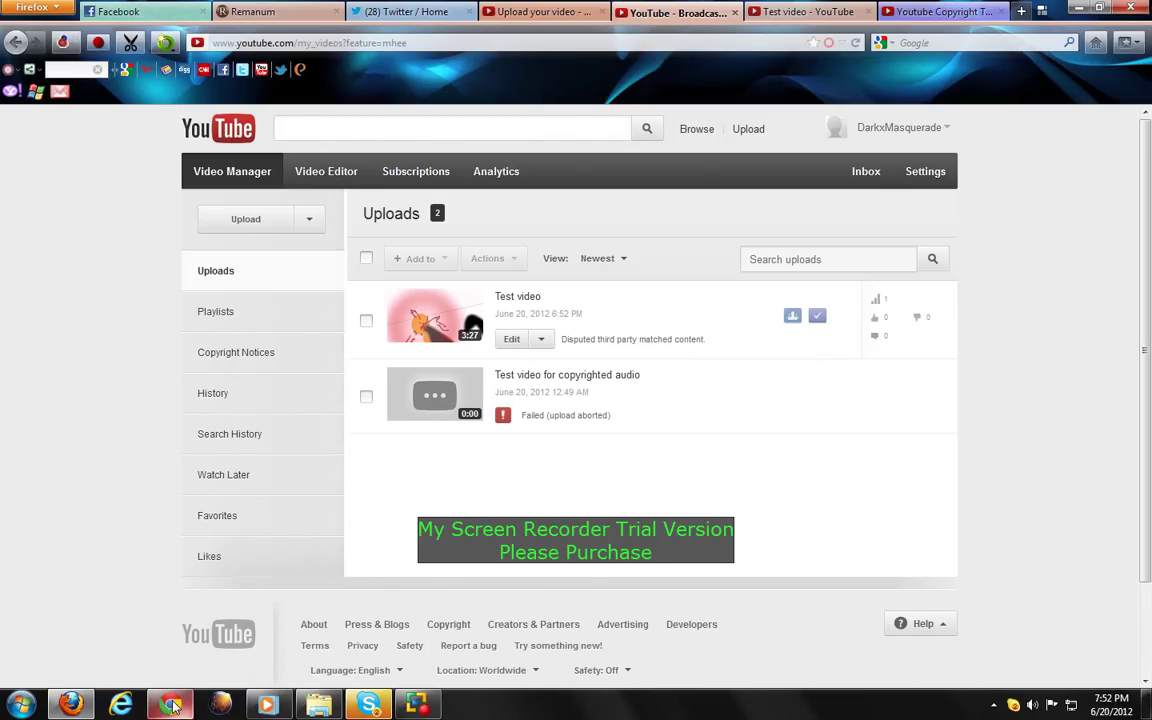
click(517, 300)
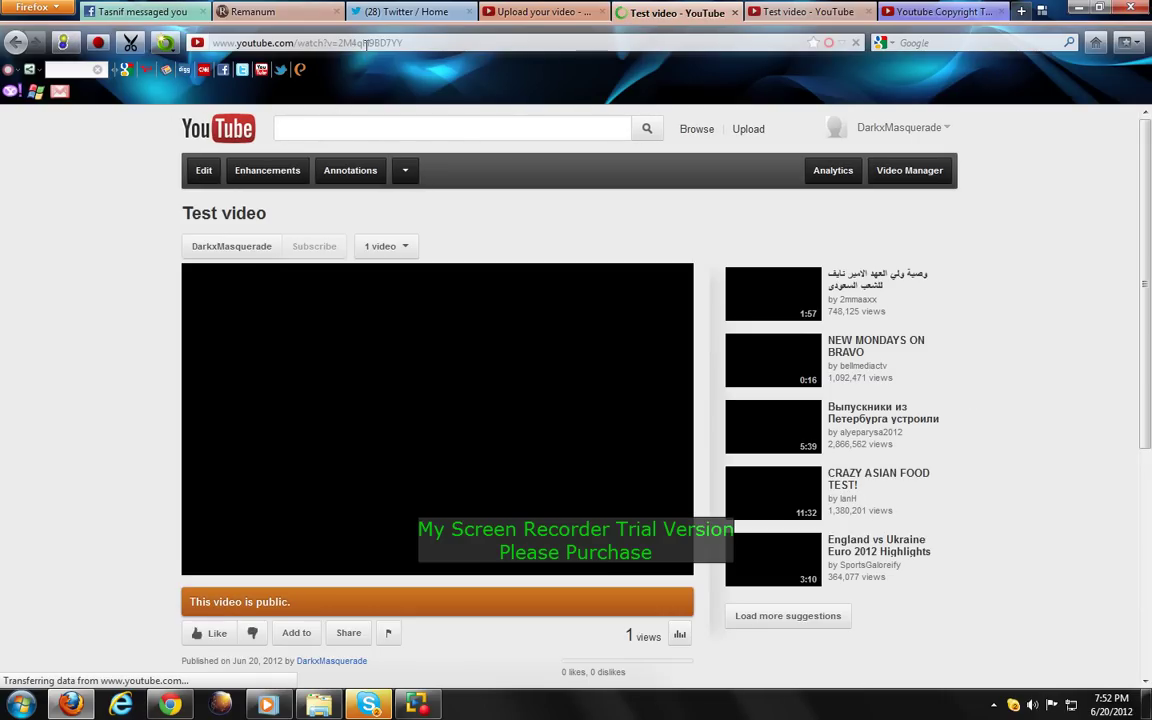
- Copy Test video's URL, Paste & Go it in Chrome, and return to Firefox
click(366, 44)
right_click(367, 46)
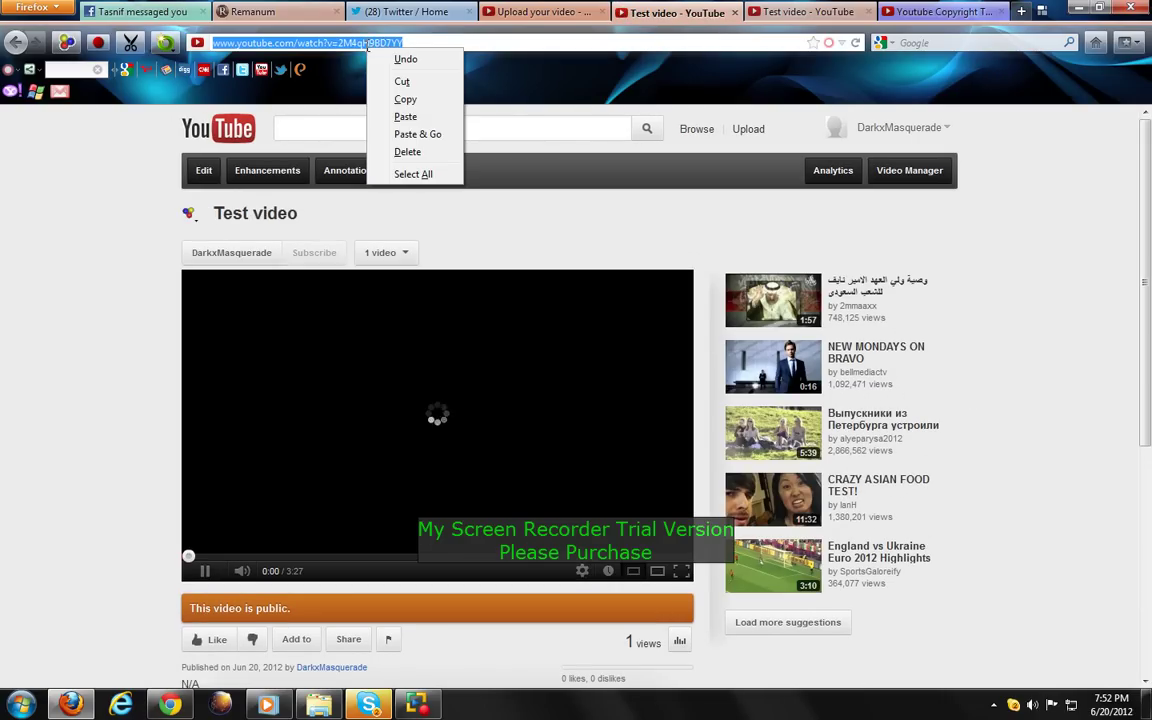
click(416, 103)
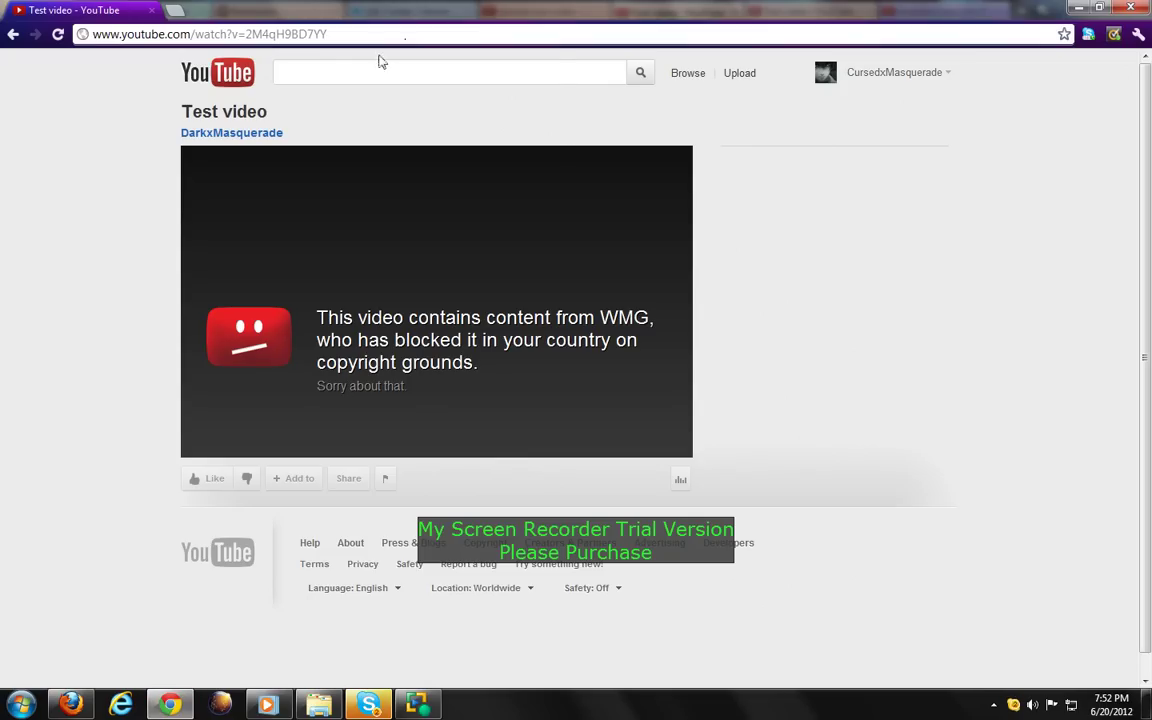
click(372, 36)
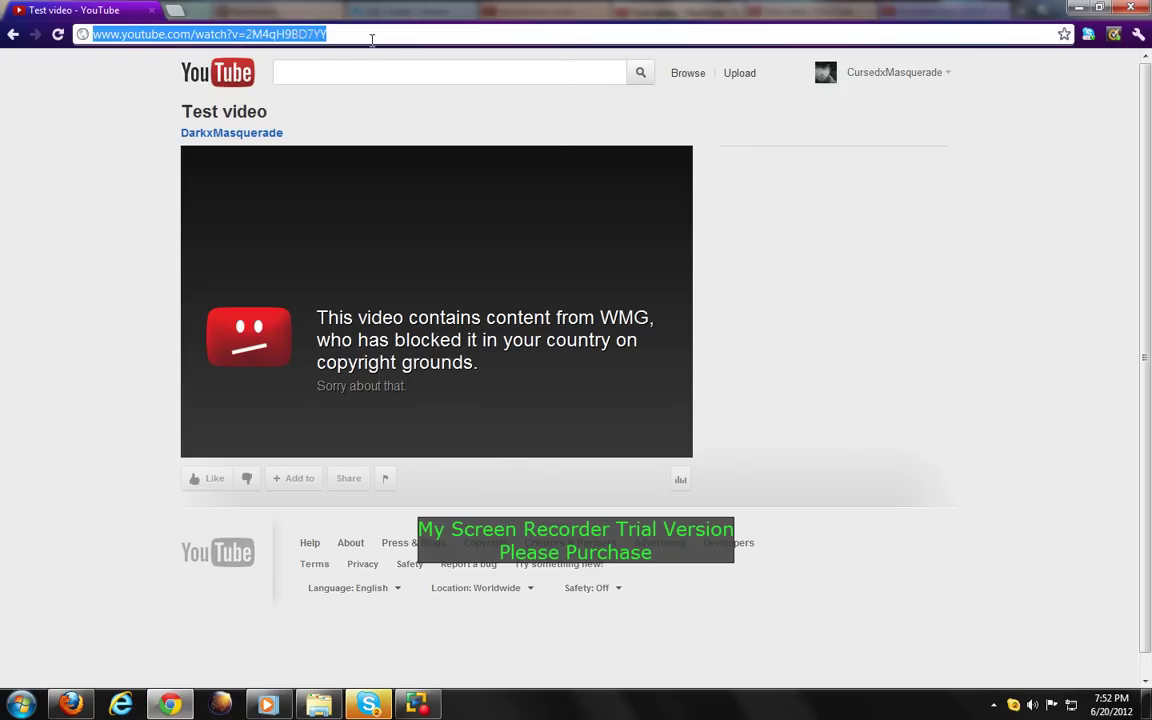
right_click(372, 39)
click(435, 127)
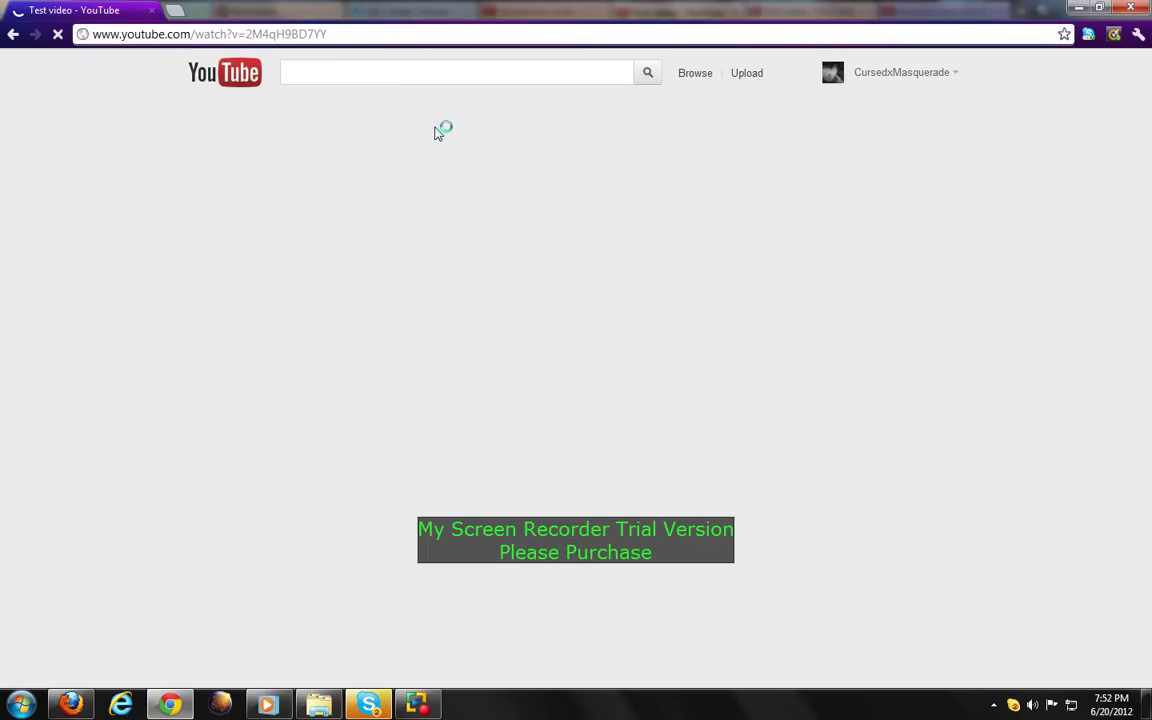
key(alt+Tab)
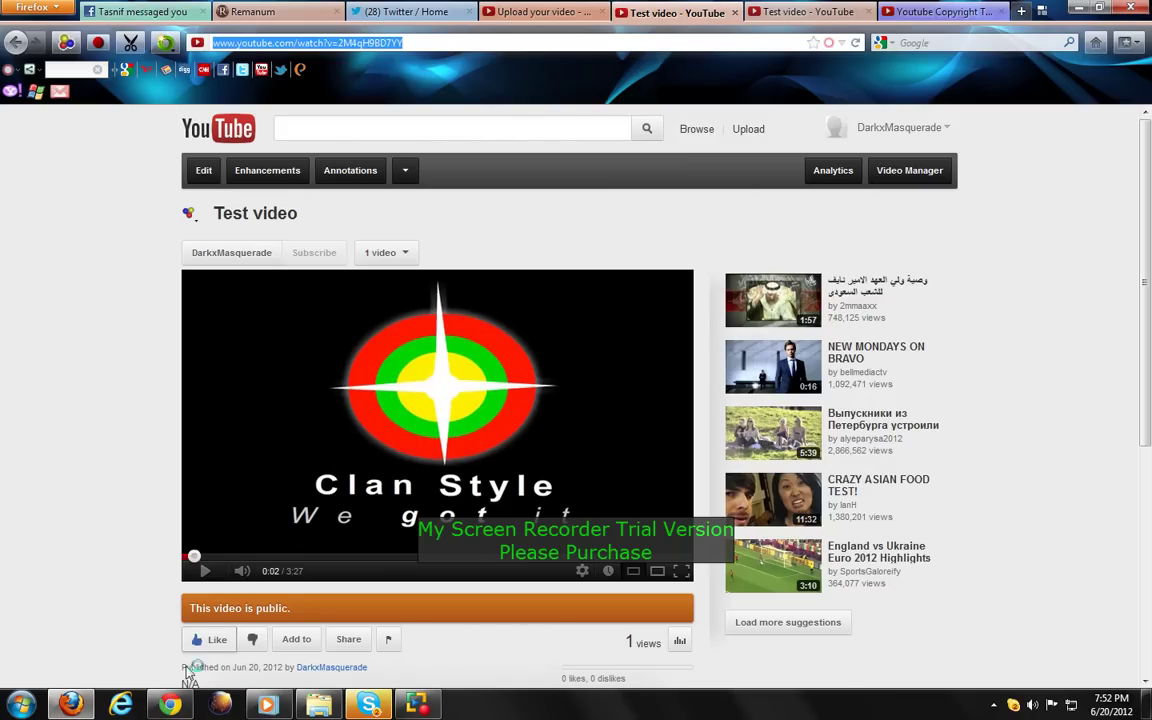
- Compare both browser windows, confirming Test video now plays unblocked for the second account
click(172, 705)
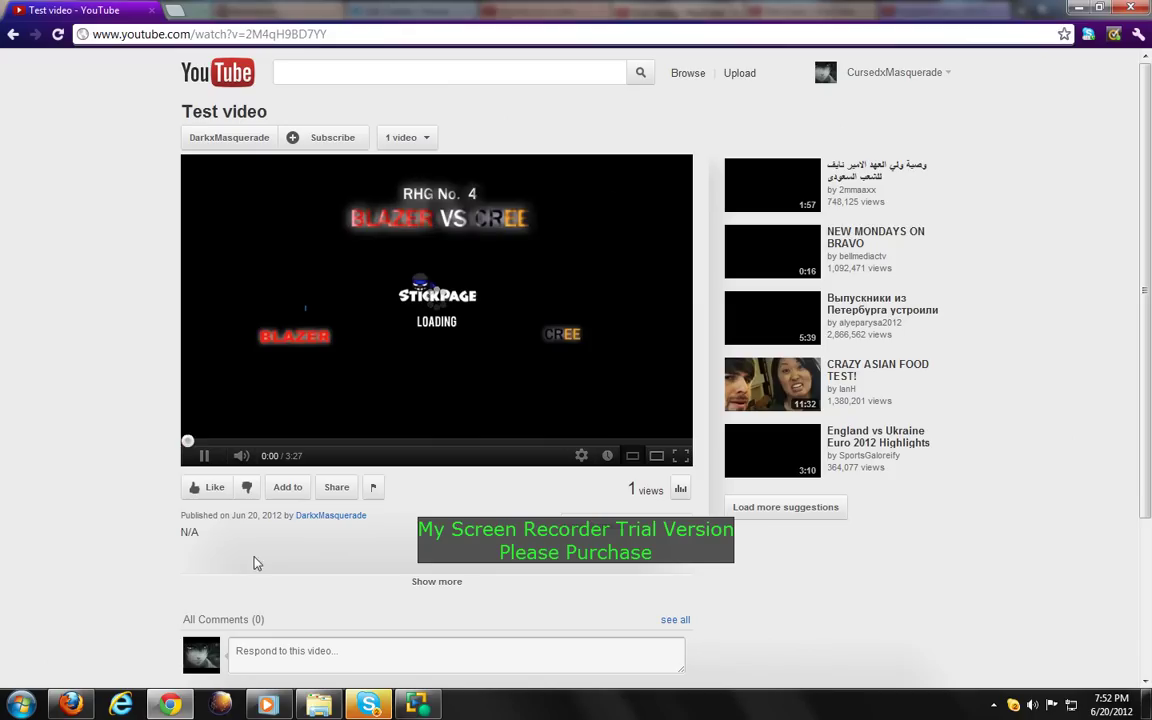
key(alt+Tab)
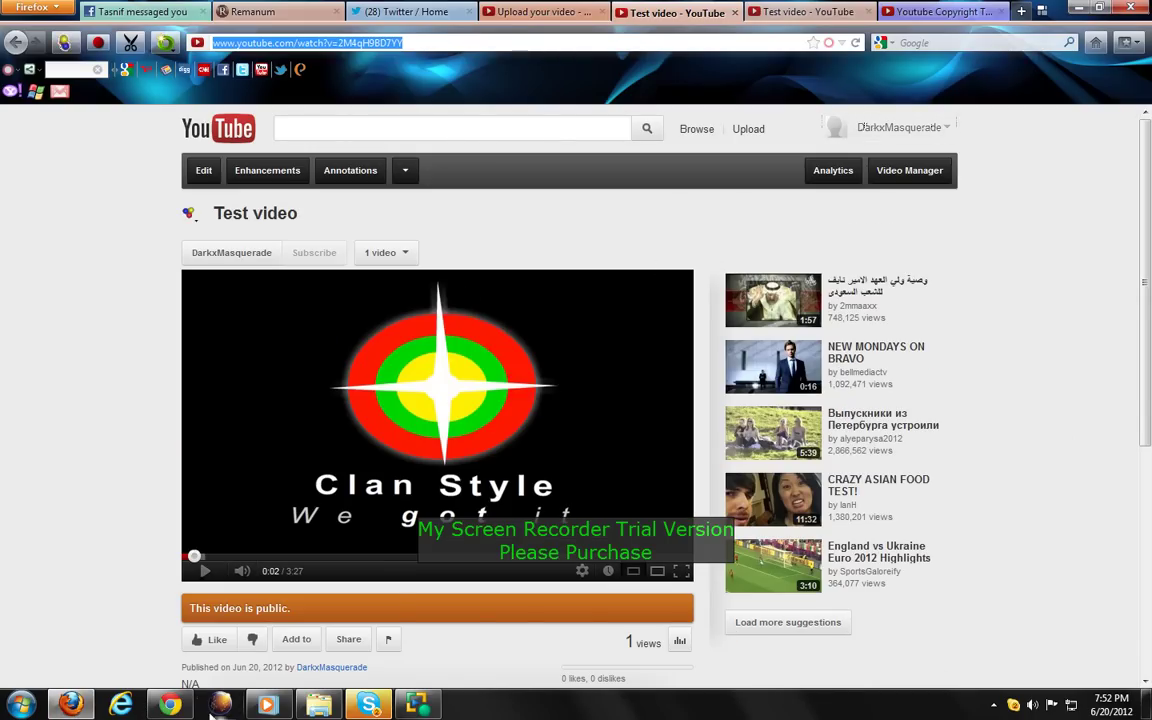
key(alt+Tab)
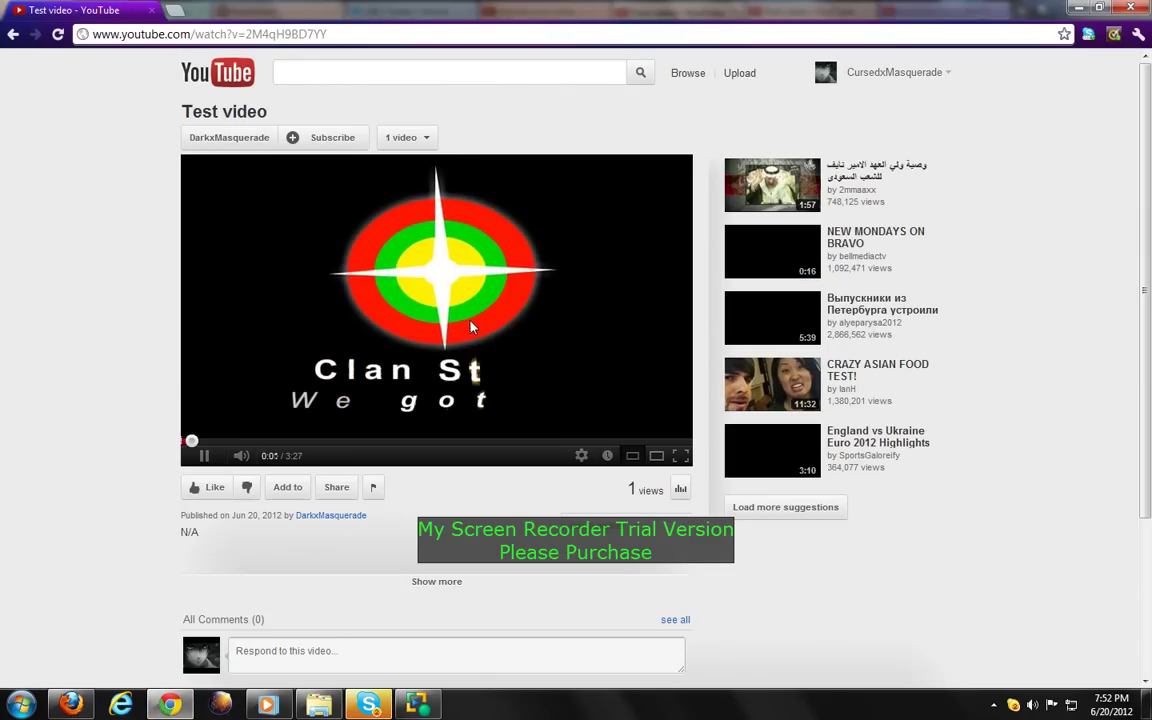
click(84, 711)
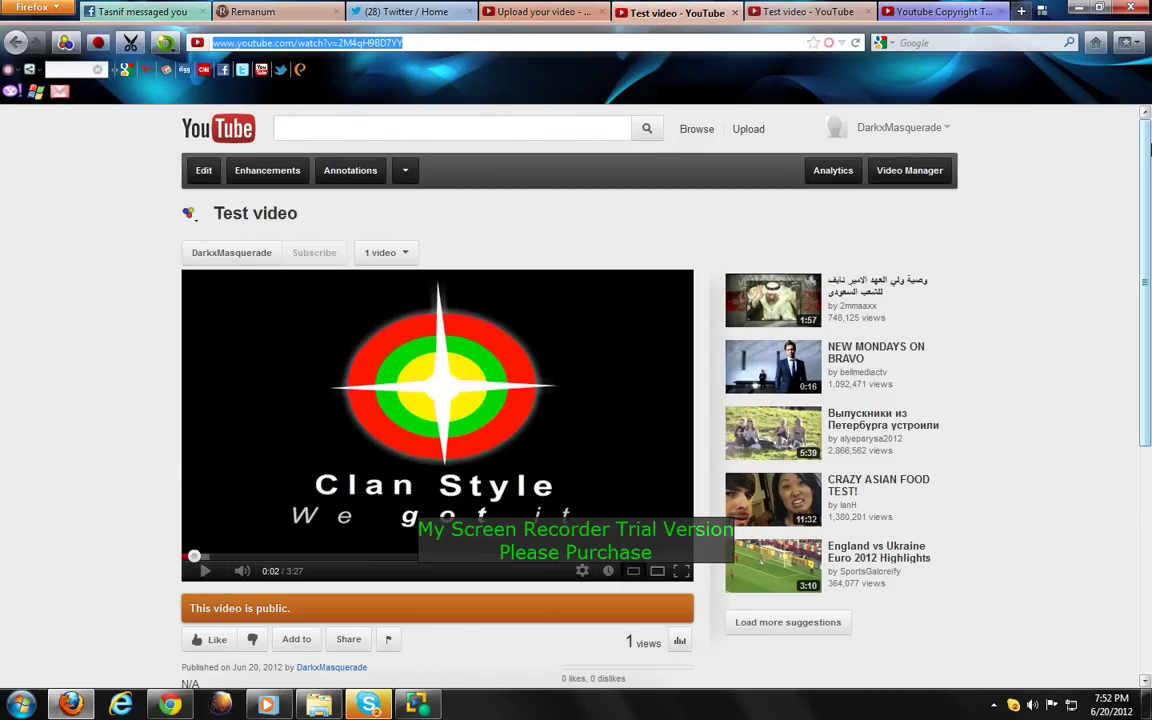
drag(1148, 168, 1111, 347)
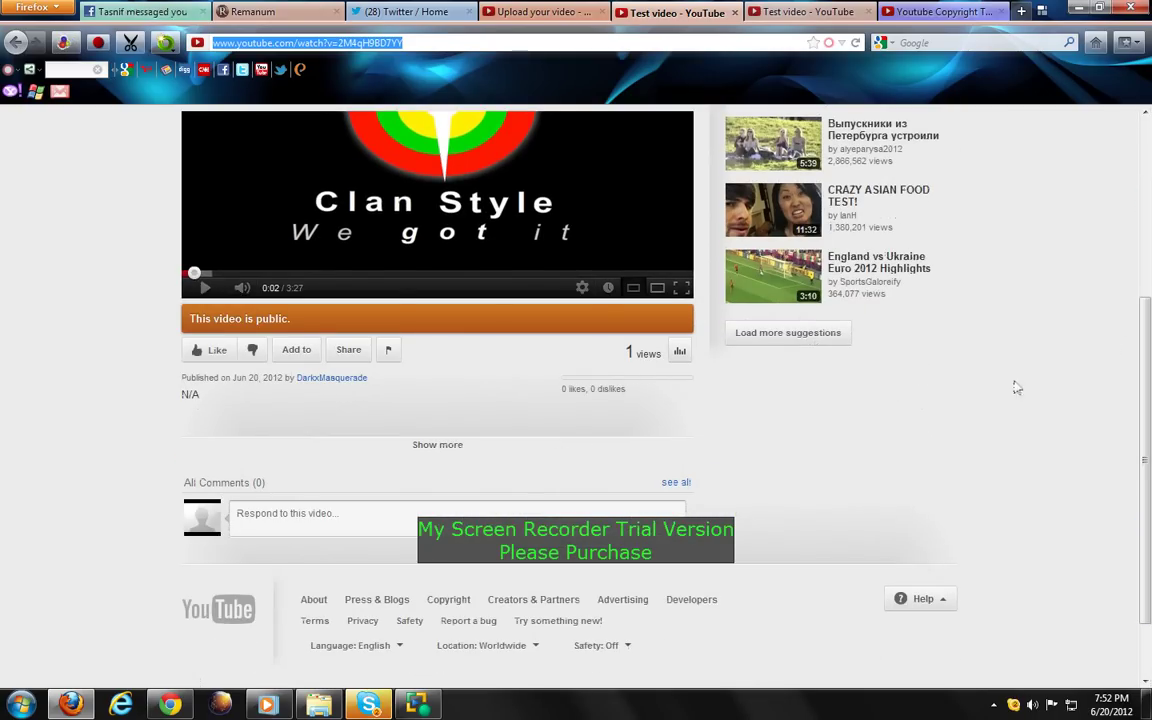
scroll(1016, 388, up, 2)
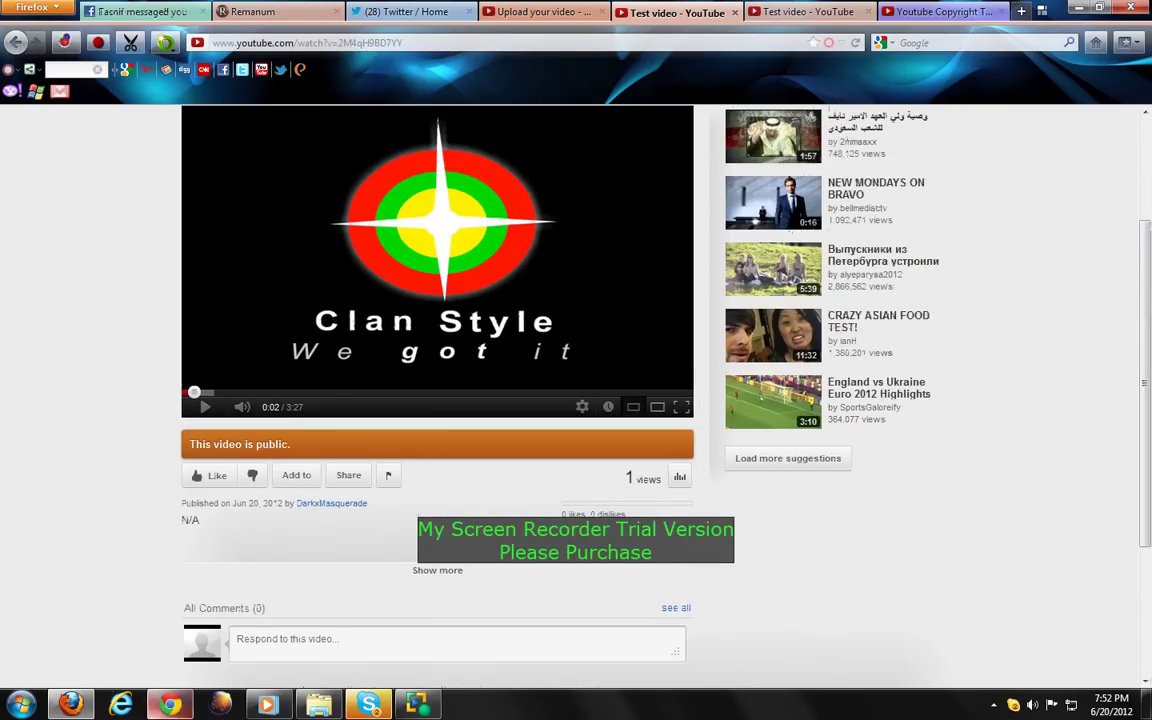
click(170, 705)
scroll(95, 479, down, 3)
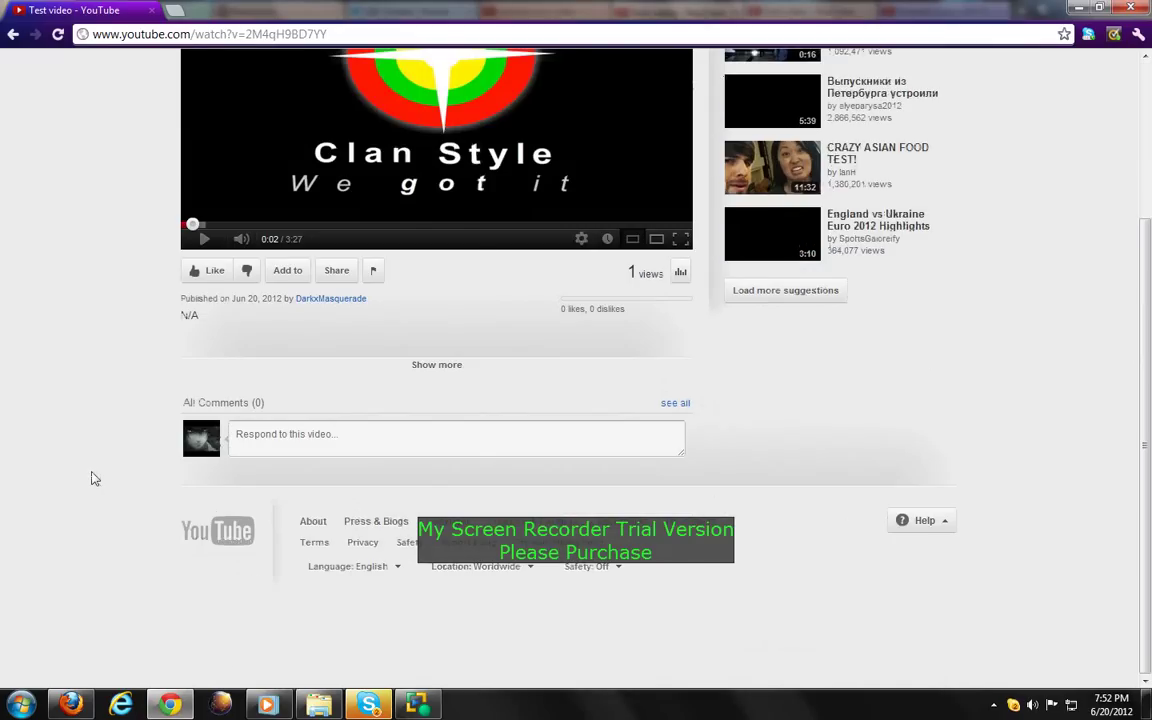
scroll(120, 480, up, 1)
scroll(3, 510, up, 2)
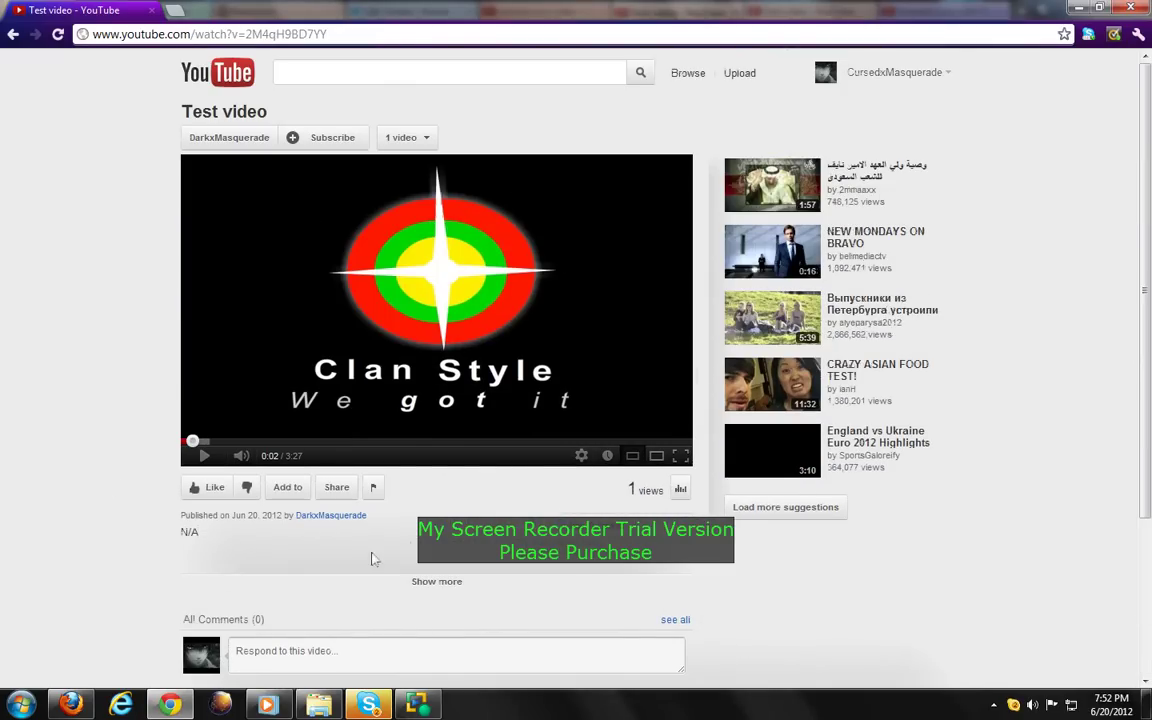